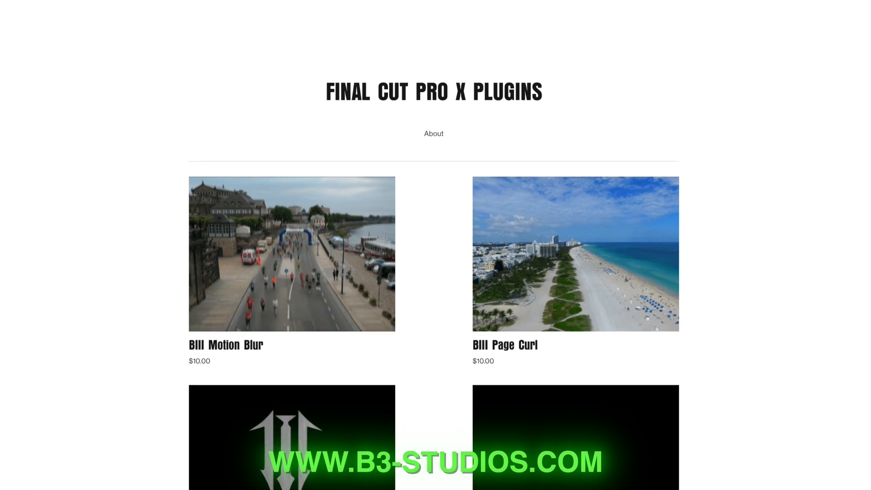
Look through the Final Cut Pro X plugins offered on the store page.
scroll(434, 272, "down", 2)
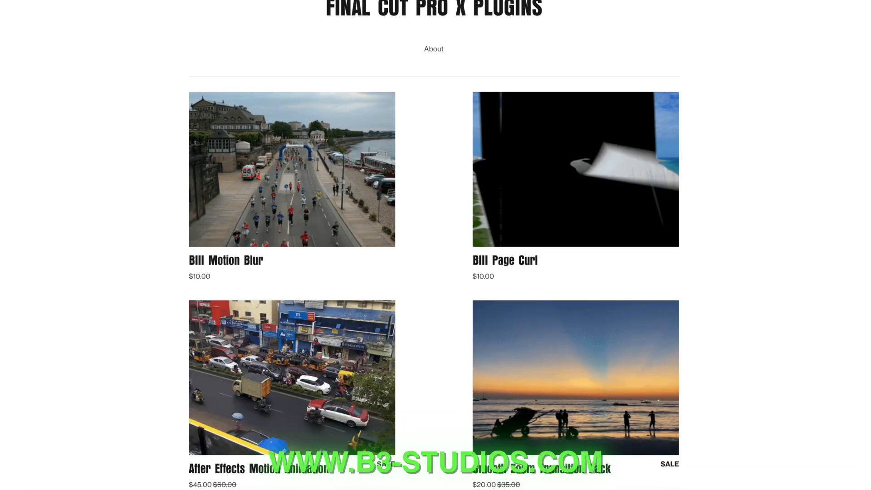
scroll(433, 272, "down", 3)
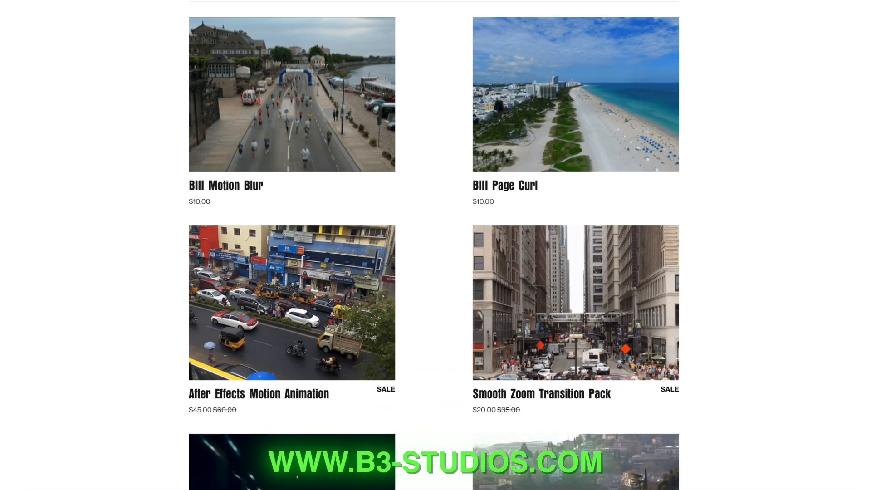
scroll(433, 272, "down", 3)
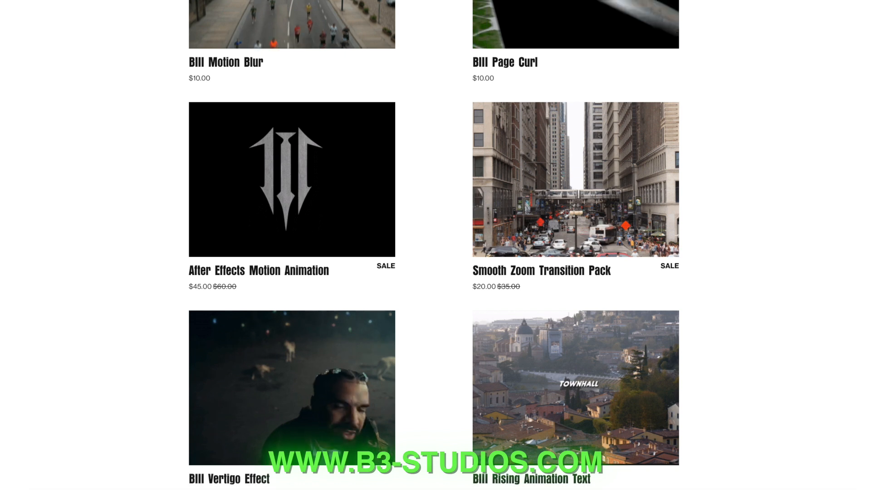
scroll(433, 272, "down", 3)
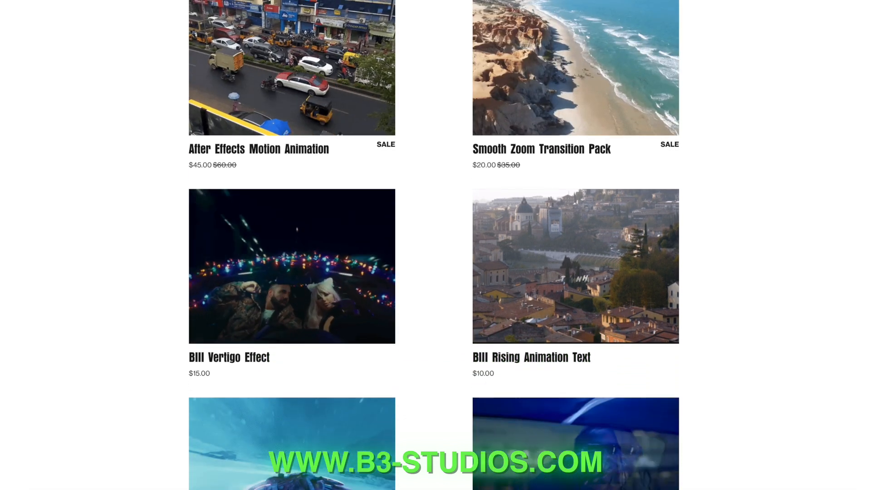
scroll(433, 272, "down", 3)
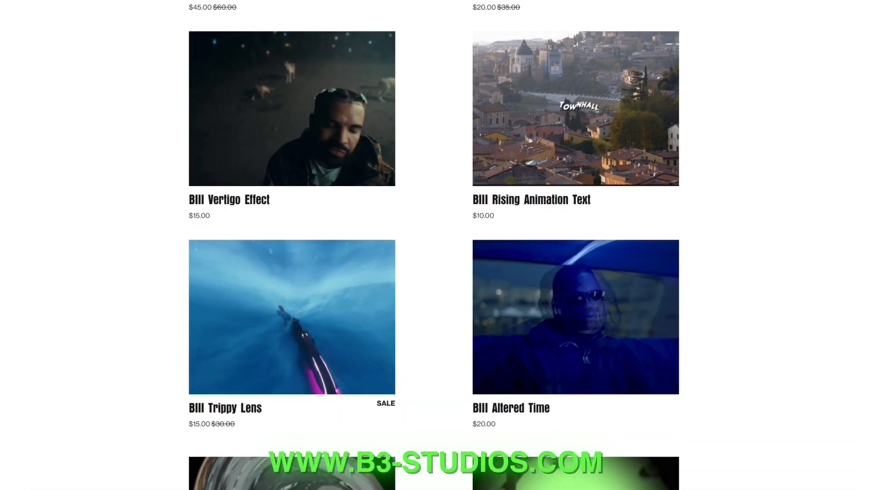
scroll(433, 272, "down", 2)
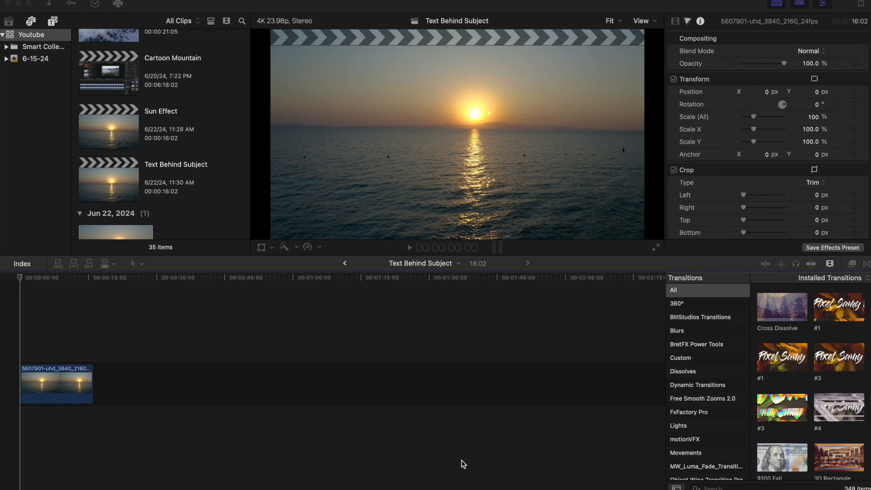
In Final Cut Pro, play the sunset clip in the timeline and return the playhead to its start.
left_click(16, 313)
key("space")
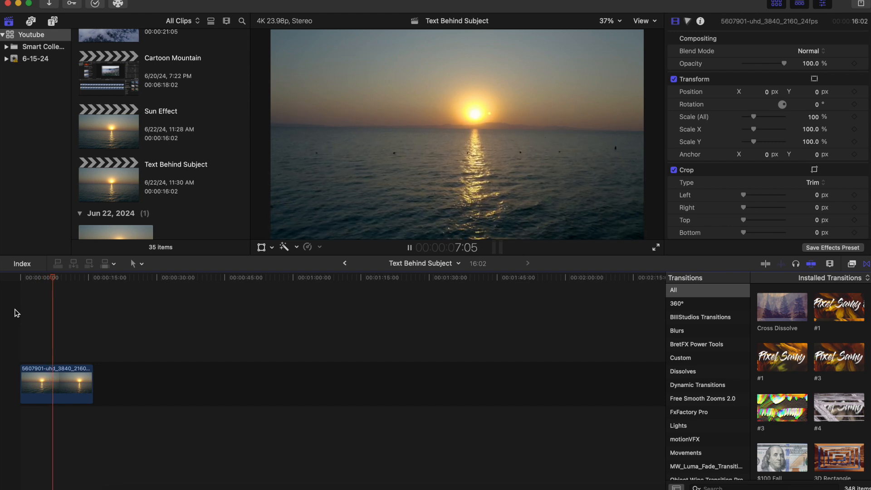
key("Home")
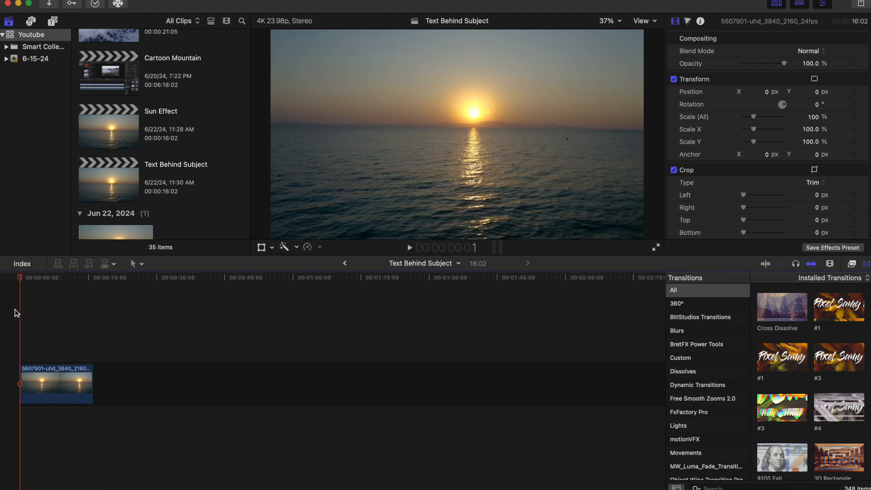
Duplicate the sunset clip directly above itself and apply the Draw Mask effect to the upper copy.
left_click(57, 389)
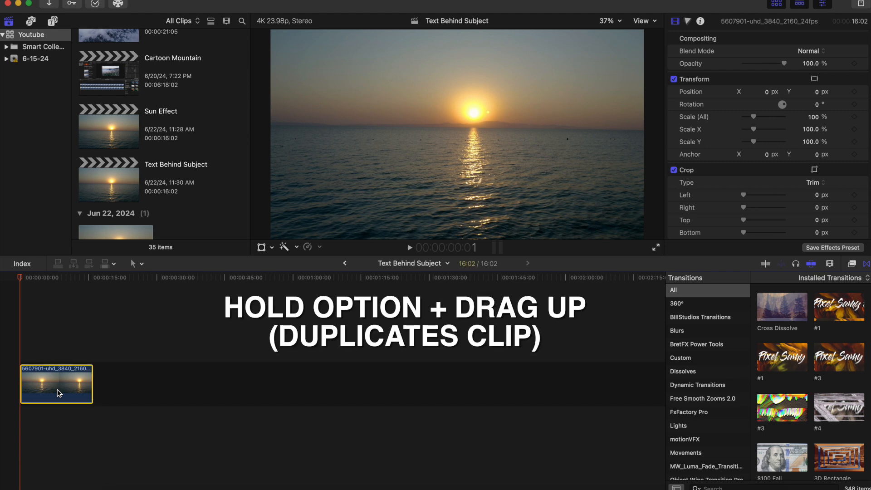
left_click_drag(57, 389, 53, 333)
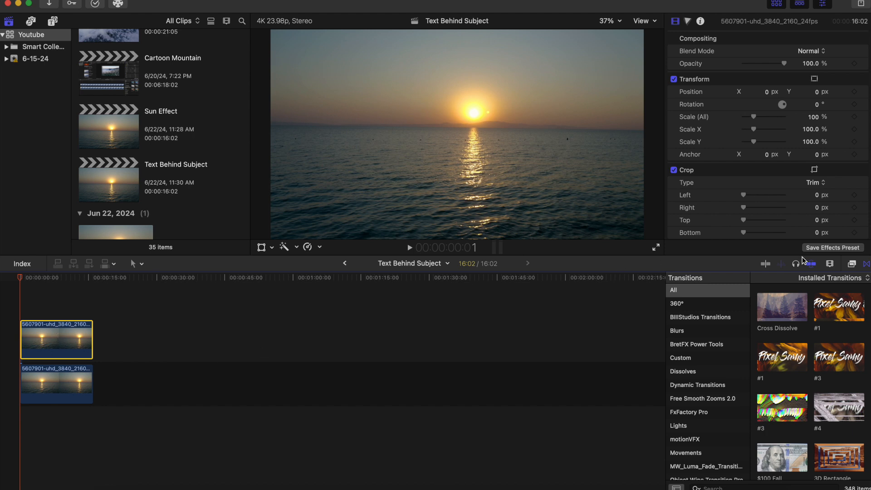
left_click(852, 264)
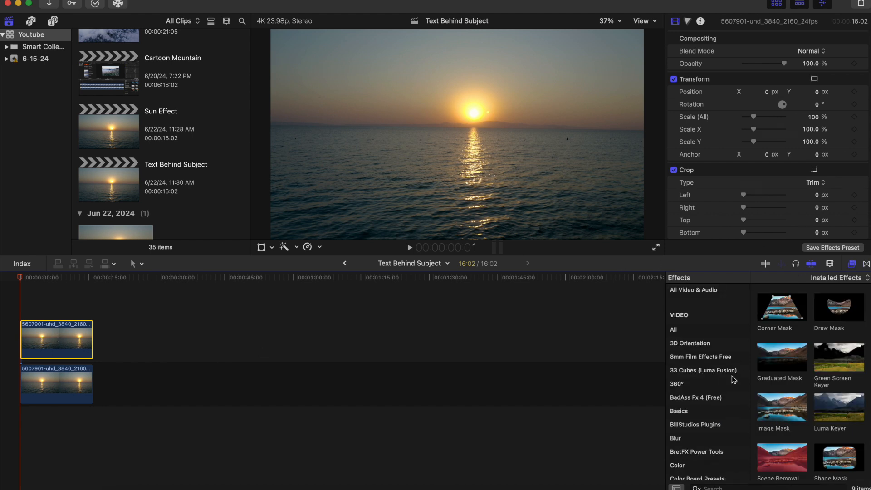
scroll(731, 375, "down", 10)
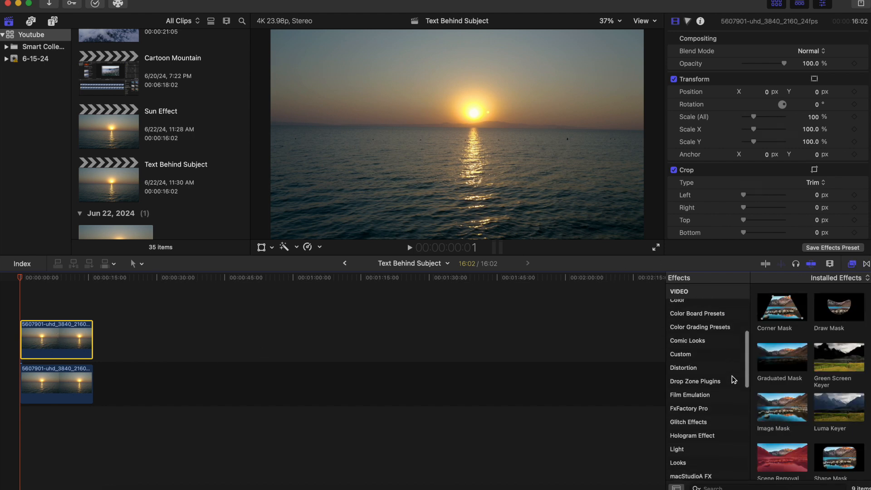
scroll(704, 417, "down", 5)
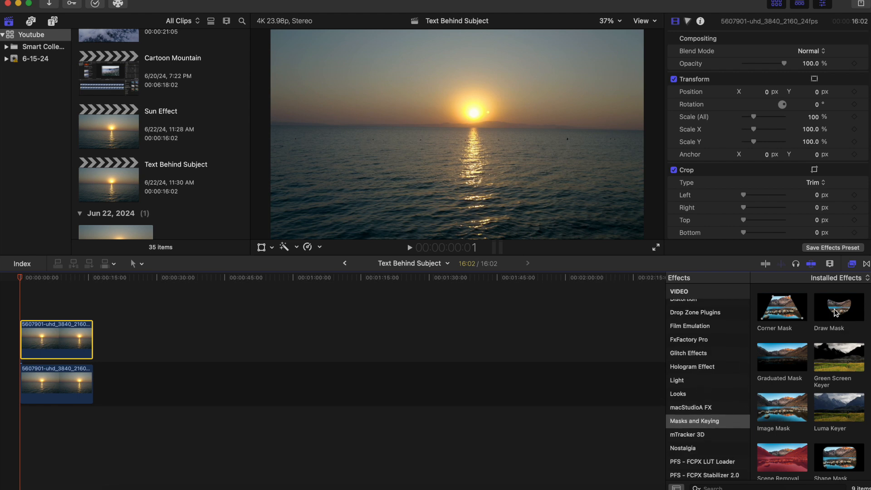
mouse_move(836, 312)
left_mouse_down()
mouse_move(523, 349)
mouse_move(61, 344)
left_mouse_up()
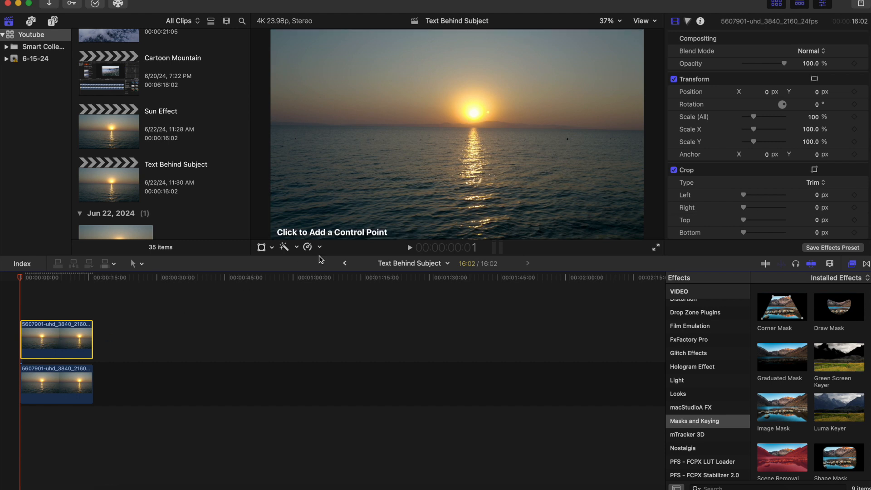
Start the mask outline at the frame's left edge and add points along the horizon up to the sun.
left_click(614, 26)
left_click(614, 23)
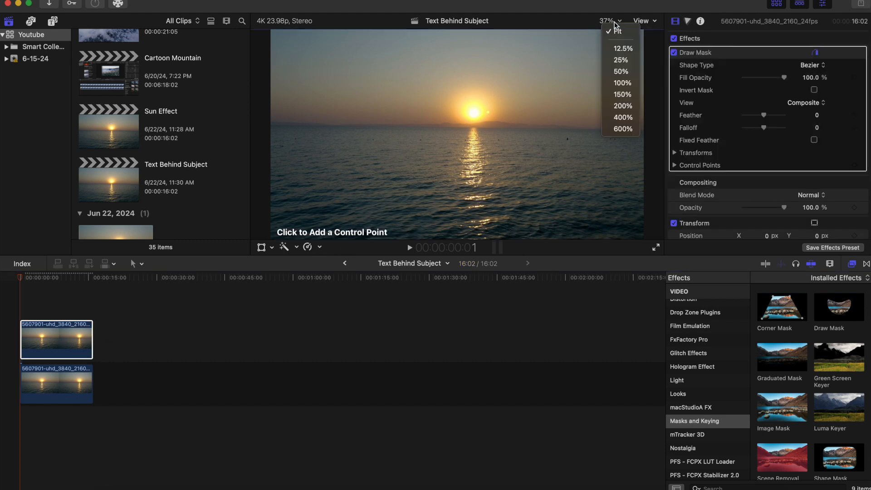
left_click(621, 62)
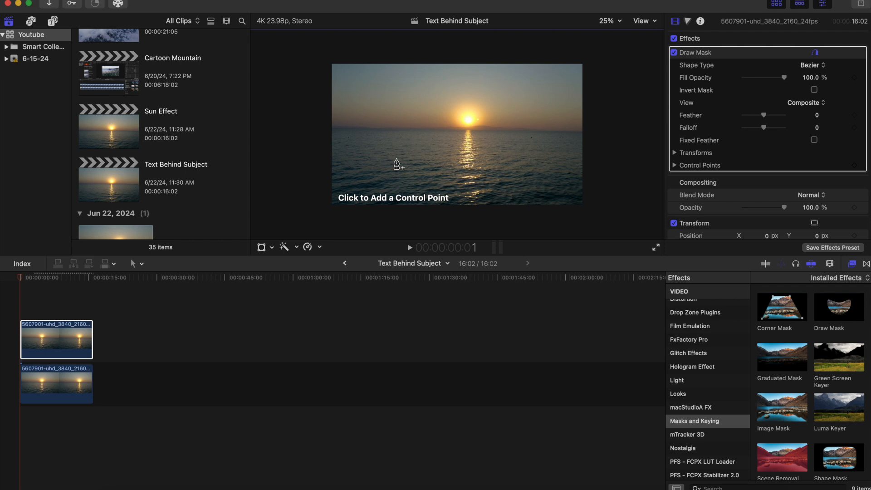
left_click(331, 126)
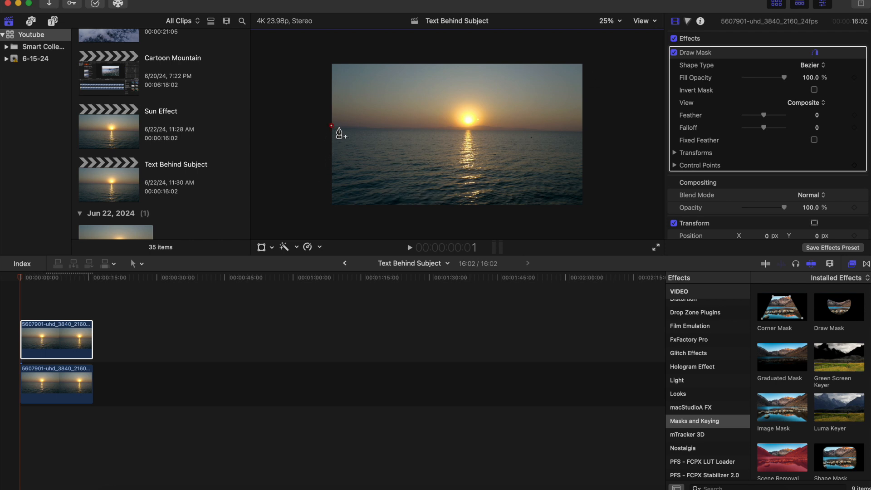
left_click_drag(350, 127, 410, 127)
left_click(404, 128)
left_click(432, 127)
left_click_drag(432, 128, 439, 128)
left_click(447, 127)
left_click(459, 126)
Trace the mask outline over the top of the sun and back to the horizon, undoing misplaced points.
left_click(609, 22)
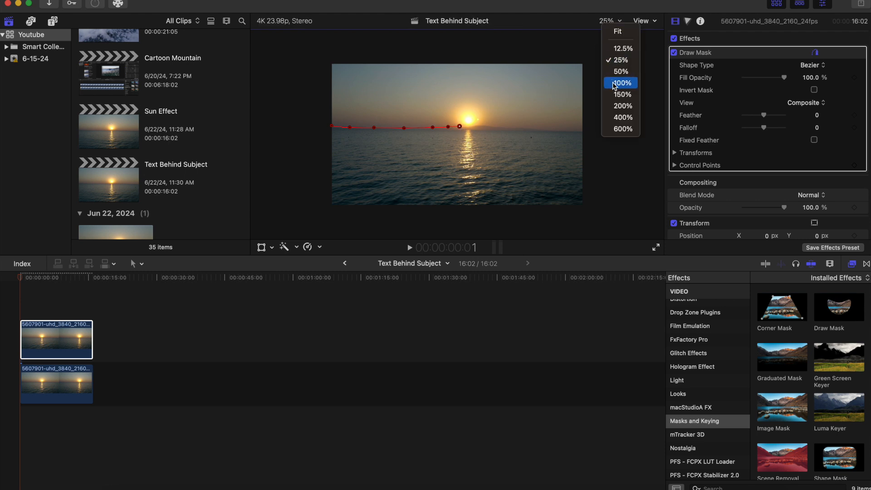
left_click(620, 71)
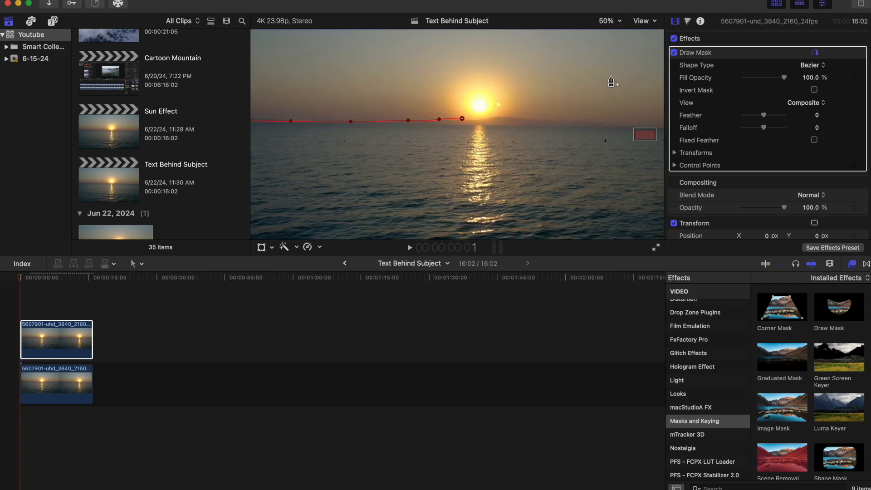
left_click(456, 111)
mouse_move(448, 91)
left_mouse_down()
mouse_move(451, 80)
mouse_move(445, 107)
mouse_move(453, 111)
mouse_move(451, 91)
left_mouse_up()
key("super+z")
key("super+z")
left_click(446, 90)
key("super+z")
mouse_move(460, 82)
left_mouse_down()
mouse_move(488, 79)
mouse_move(502, 89)
left_mouse_up()
left_click(505, 106)
left_click(490, 117)
Continue the mask outline along the horizon from the sun to beyond the frame's right edge.
left_click(506, 116)
left_click(520, 117)
left_click(543, 120)
left_click(573, 122)
left_click(601, 121)
left_click(633, 126)
left_click(662, 125)
left_click(607, 21)
left_click(617, 59)
left_click_drag(558, 126, 567, 131)
left_click(585, 131)
left_click(612, 132)
Run the mask outline below the frame and back up past its left edge to enclose the water.
left_click(611, 219)
left_click(314, 217)
left_click(641, 21)
key("Escape")
left_click(314, 123)
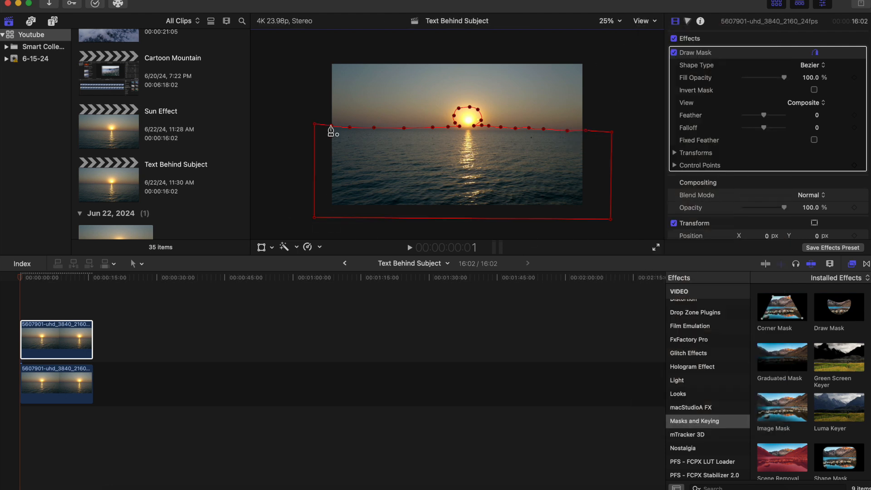
Fit the frame to the viewer and add a basic title above both clips at the timeline's start.
left_click(63, 372)
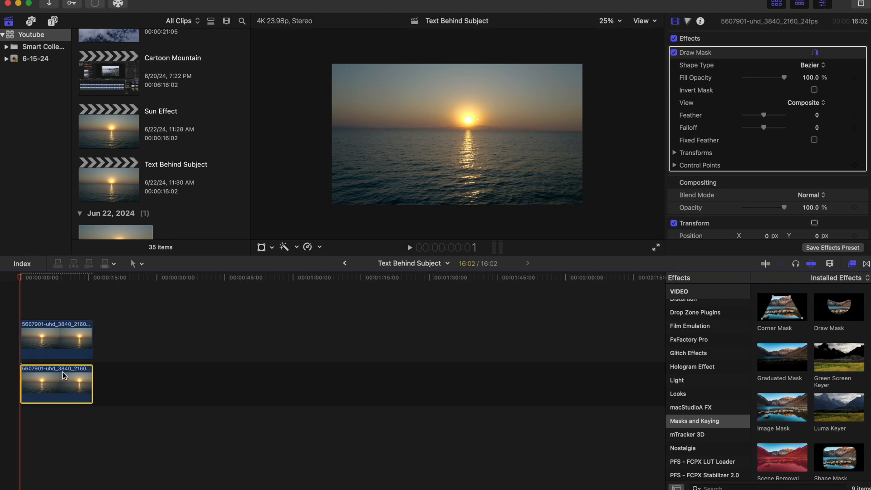
left_click(617, 23)
left_click(610, 31)
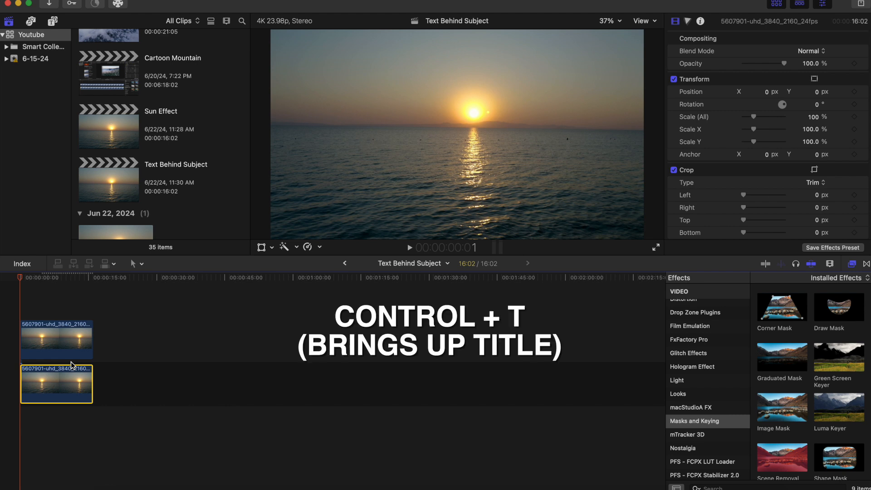
key("ctrl+t")
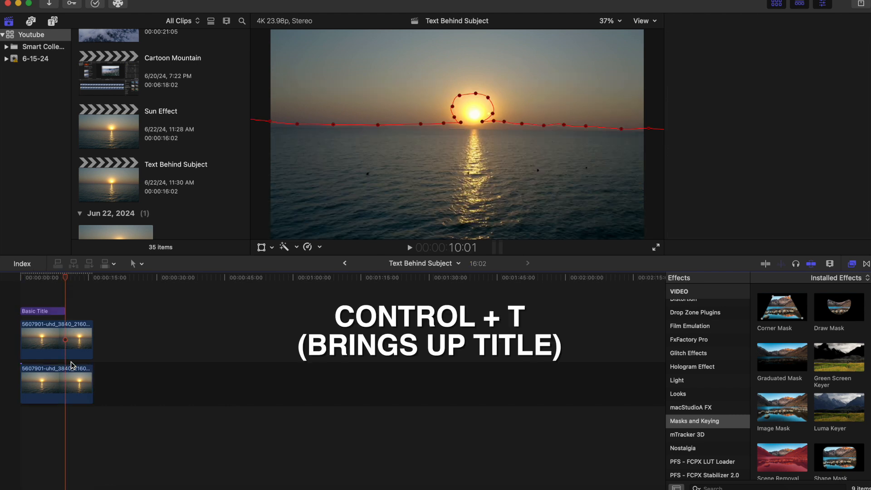
Set the title's text size to 216, try the Bold style and reselect the Helvetica font.
left_click(32, 311)
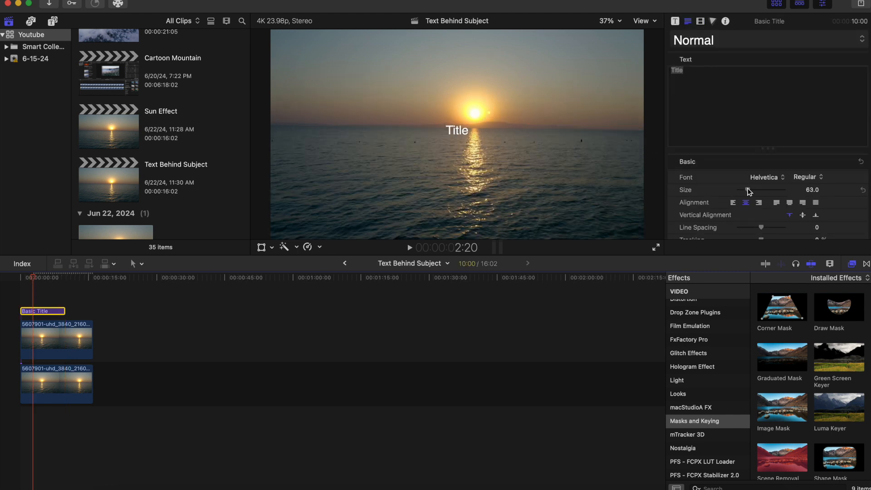
left_click_drag(747, 191, 774, 193)
left_click(811, 177)
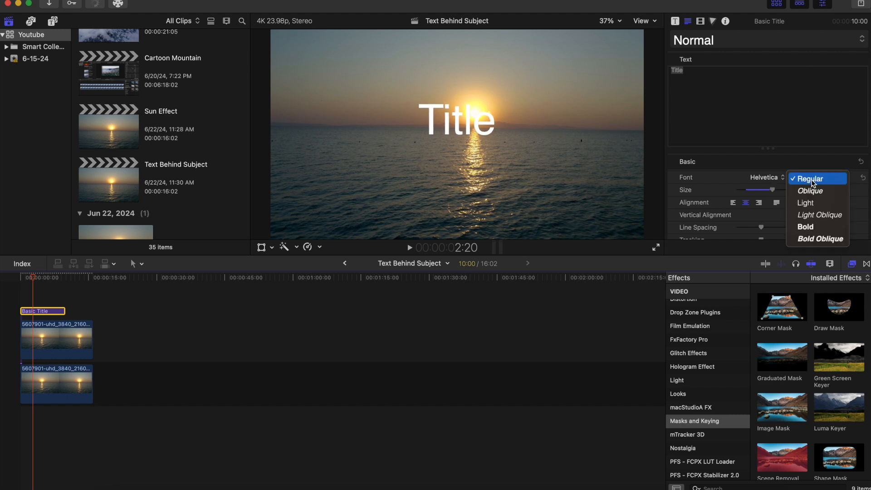
left_click(805, 228)
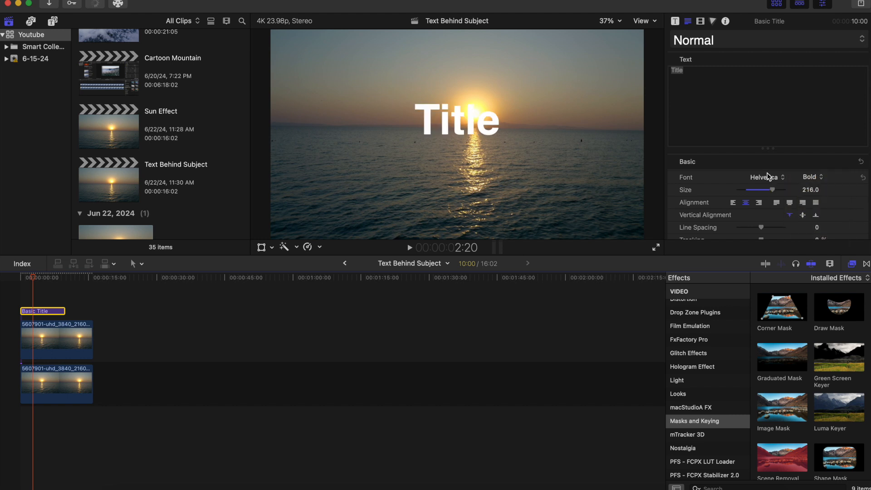
left_click(766, 177)
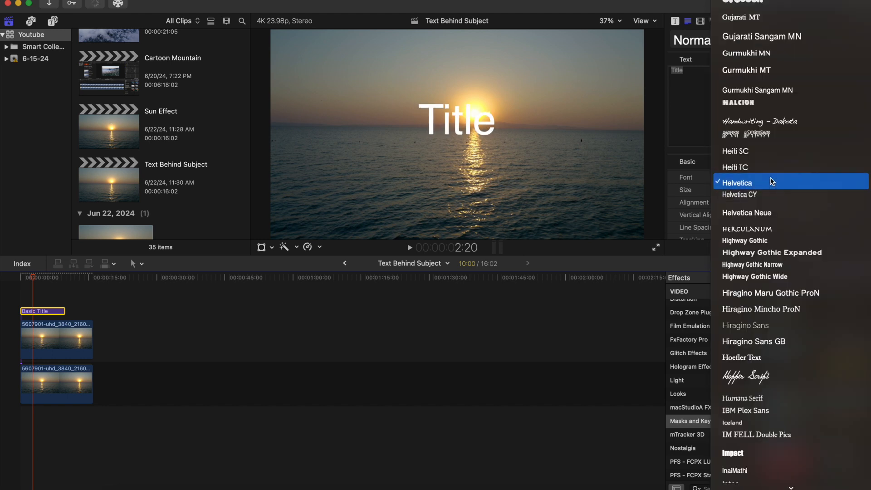
left_click(772, 181)
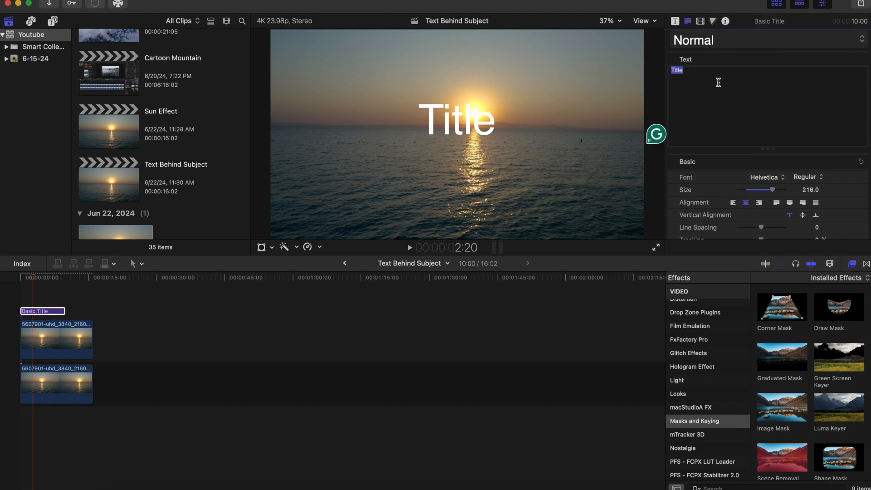
Replace the title text with WATER and set its style to Bold.
type("WATER")
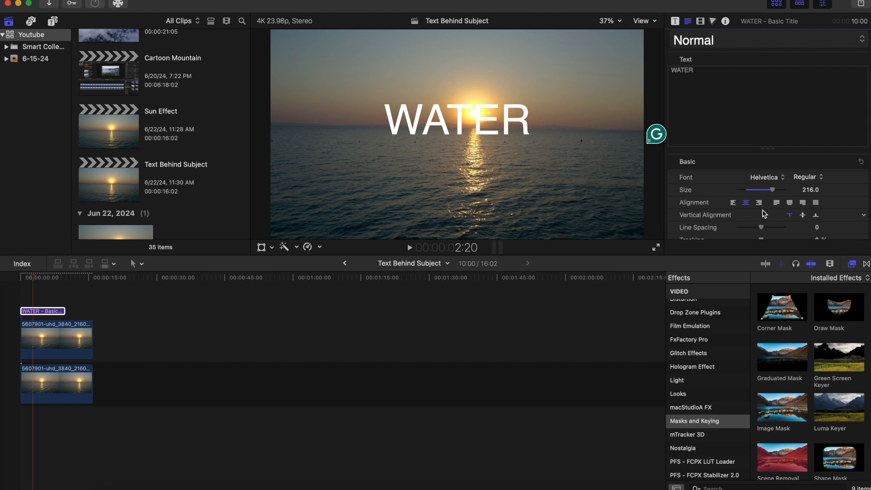
left_click(802, 176)
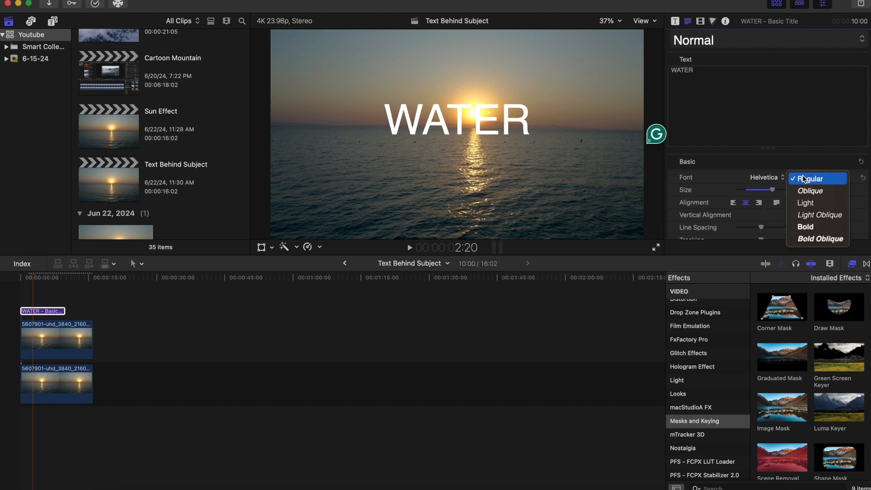
left_click(801, 229)
Enable the drop shadow on the WATER text and move it over the sun to X 66 px, Y 34 px.
scroll(781, 199, "down", 10)
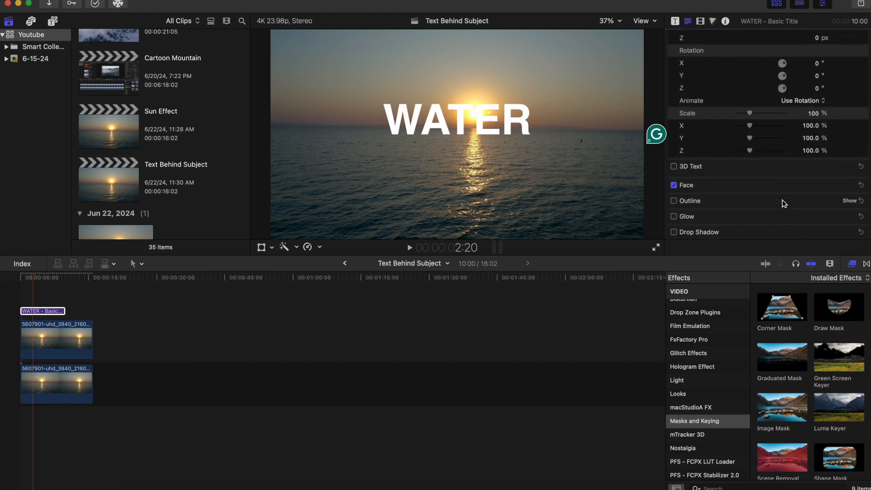
left_click(674, 232)
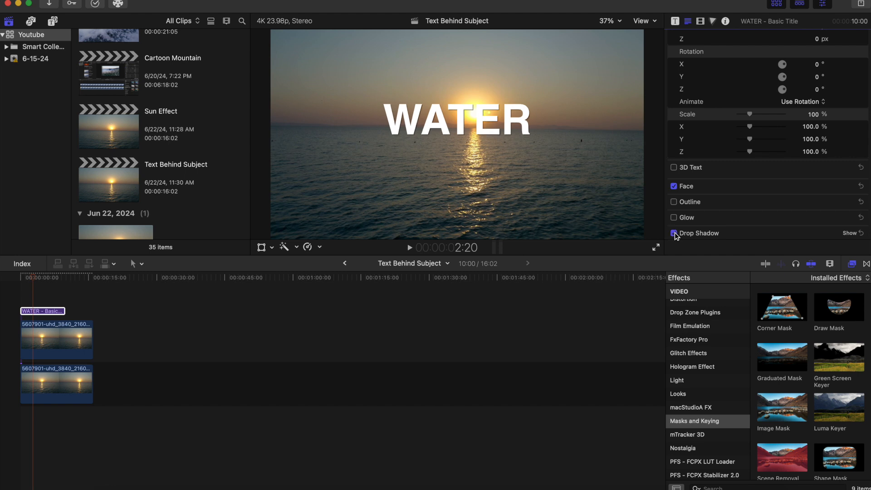
left_click(457, 123)
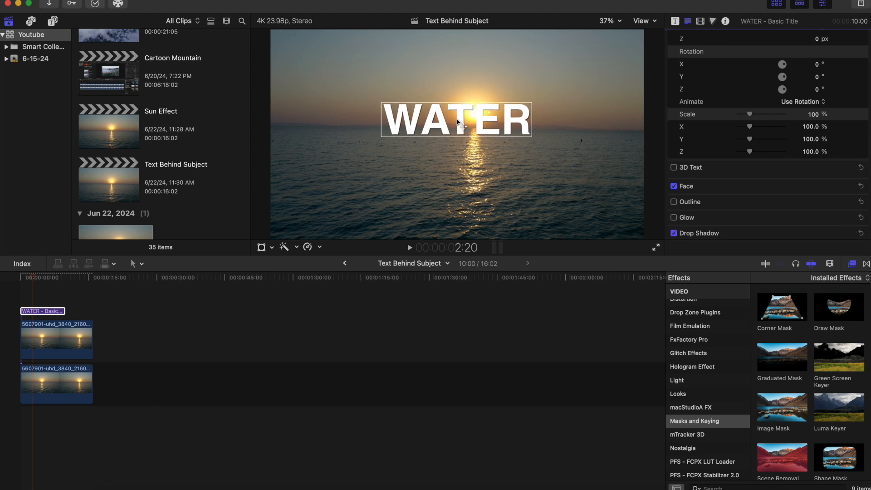
left_click_drag(456, 123, 469, 116)
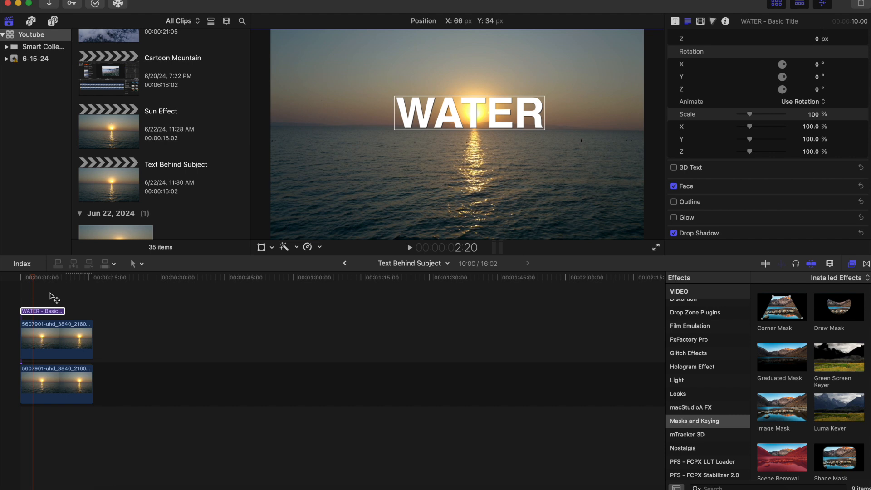
Move the WATER title between the two sunset clips in the timeline, beneath the masked copy.
left_click(31, 312)
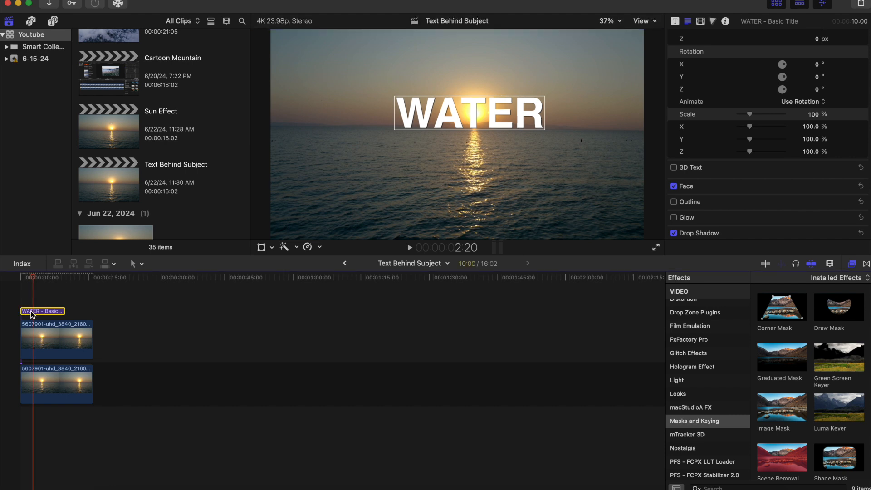
left_click_drag(31, 316, 26, 367)
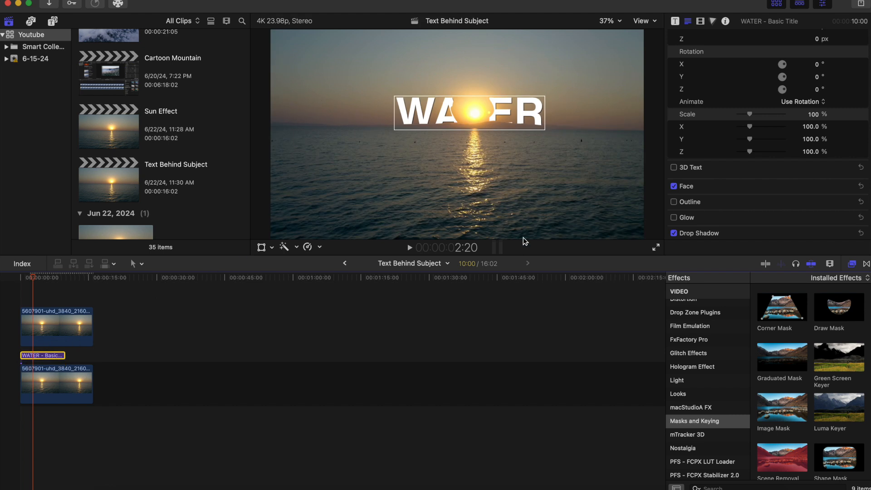
left_click(80, 385)
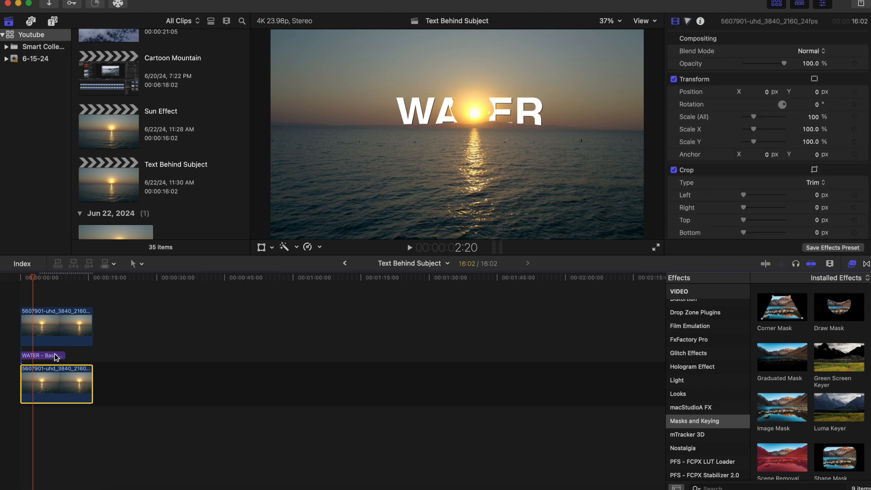
Set the Draw Mask feather on the upper sunset clip to -64.
left_click(57, 334)
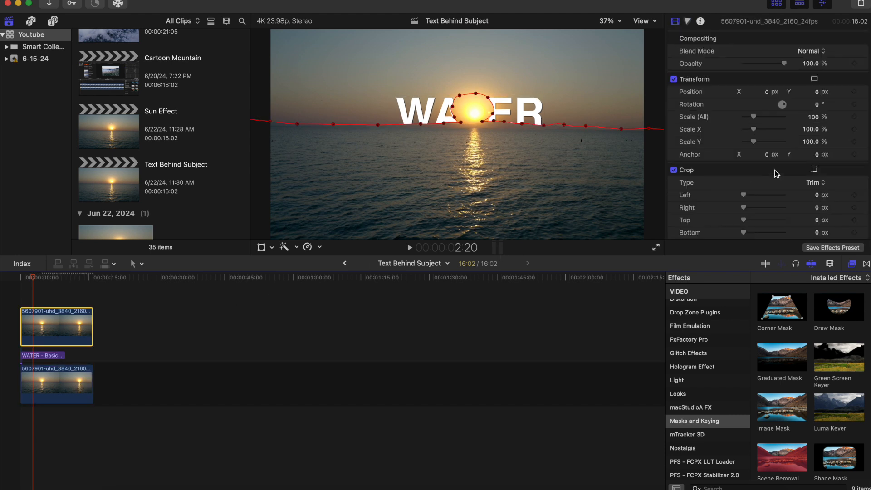
scroll(707, 112, "up", 4)
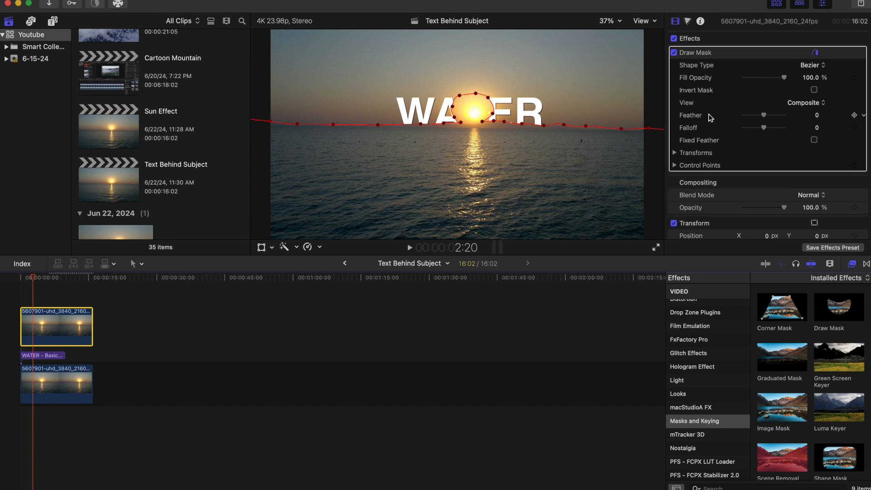
left_click_drag(766, 119, 753, 123)
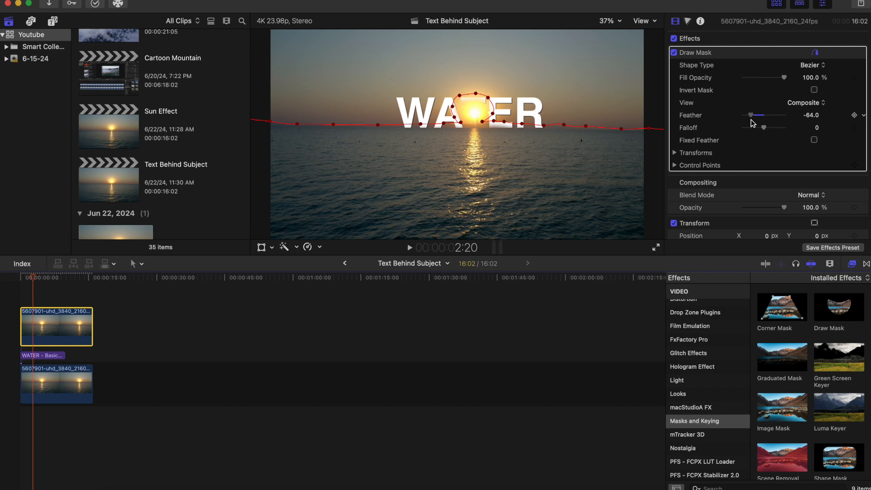
left_click(56, 385)
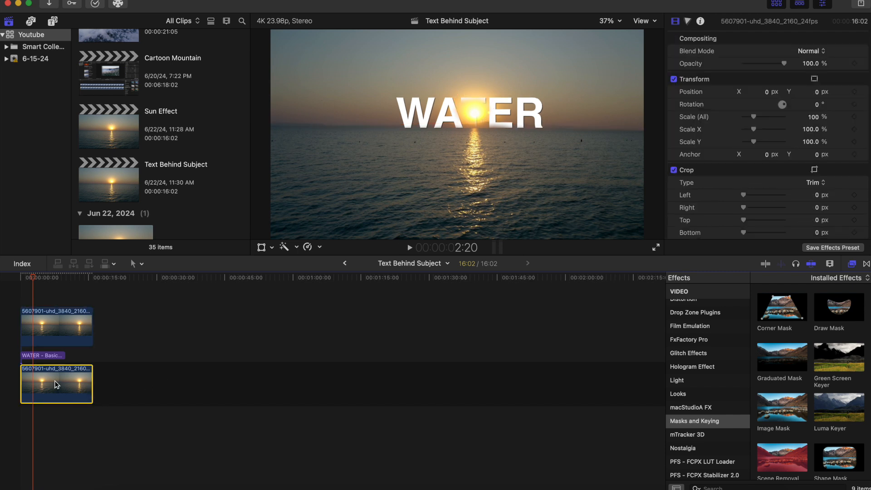
Enlarge the WATER title's text size to 245 and play back the composition from near the start.
left_click(35, 356)
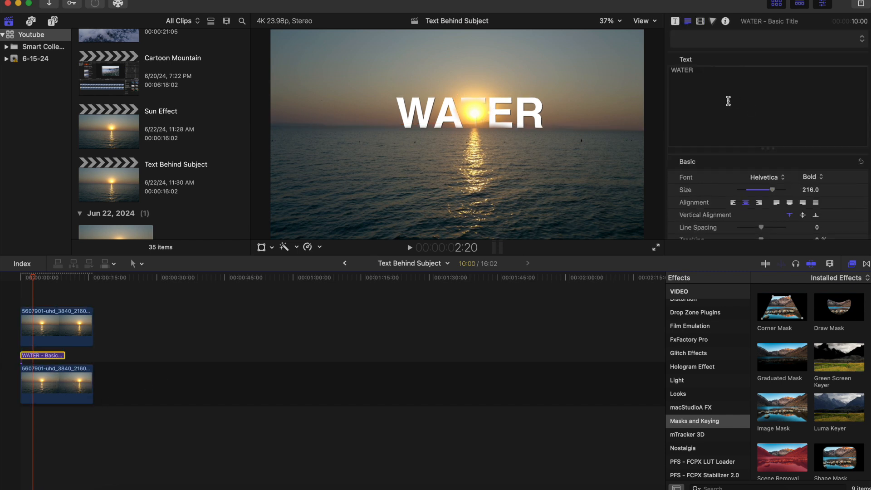
left_click_drag(774, 193, 777, 193)
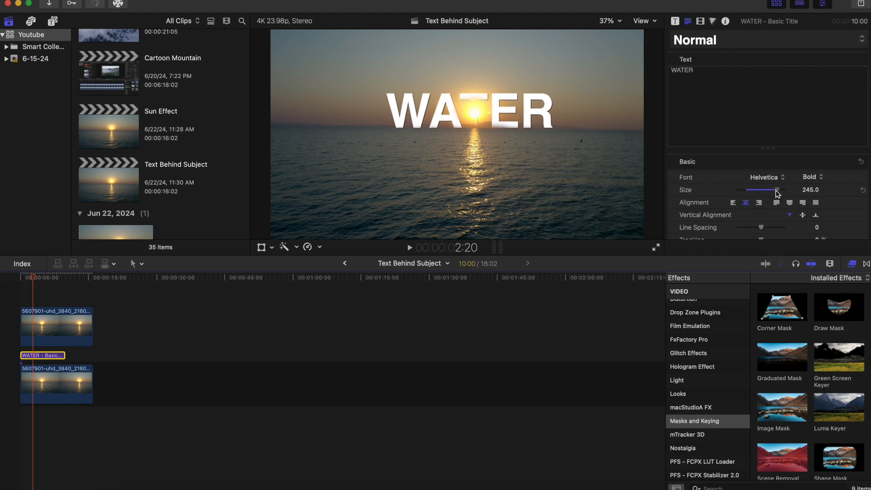
left_click(21, 277)
key("space")
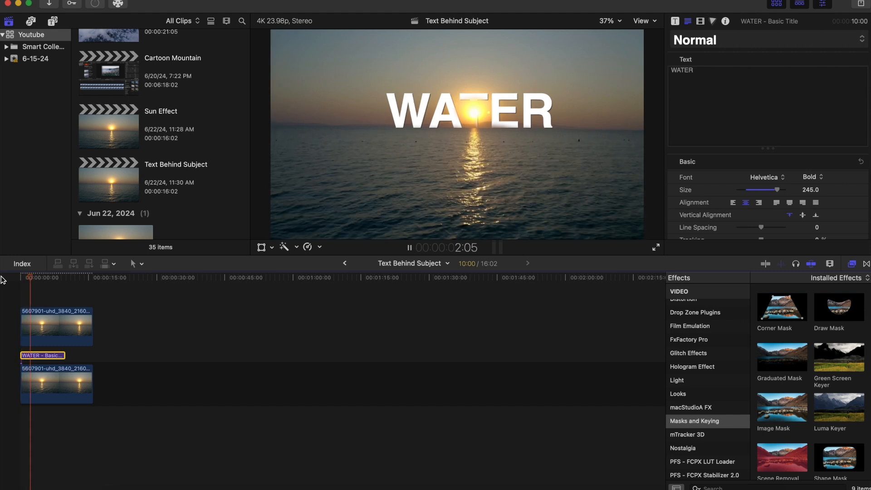
key("space")
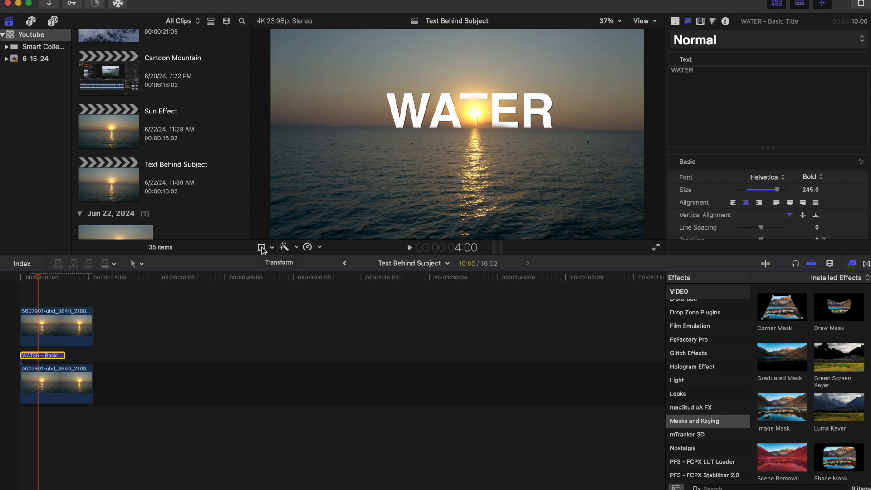
Transform the WATER title slightly downward so its base sits behind the horizon, and play the timeline from the start.
left_click(262, 248)
left_click(272, 248)
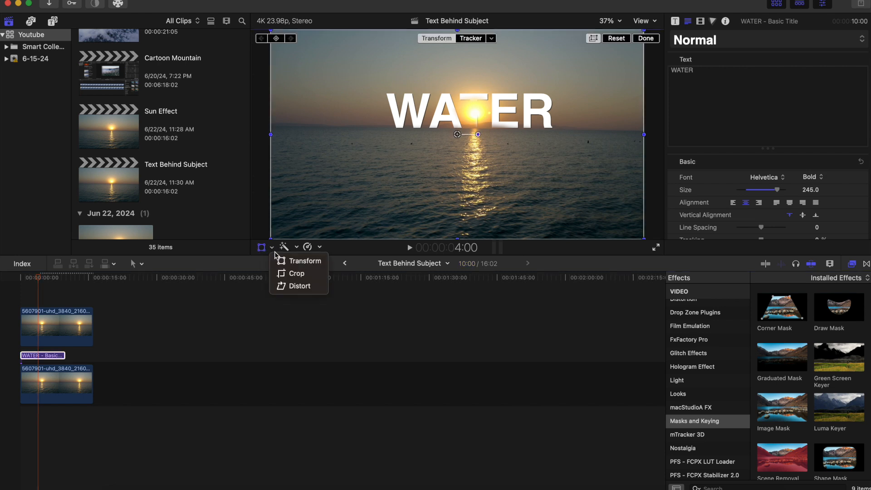
left_click(285, 261)
left_click_drag(457, 135, 456, 138)
left_click_drag(26, 281, 1, 282)
key("space")
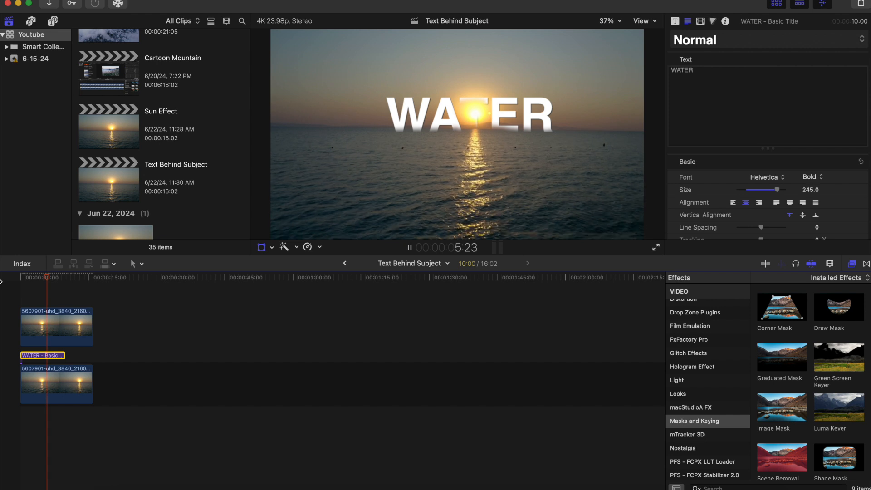
key("space")
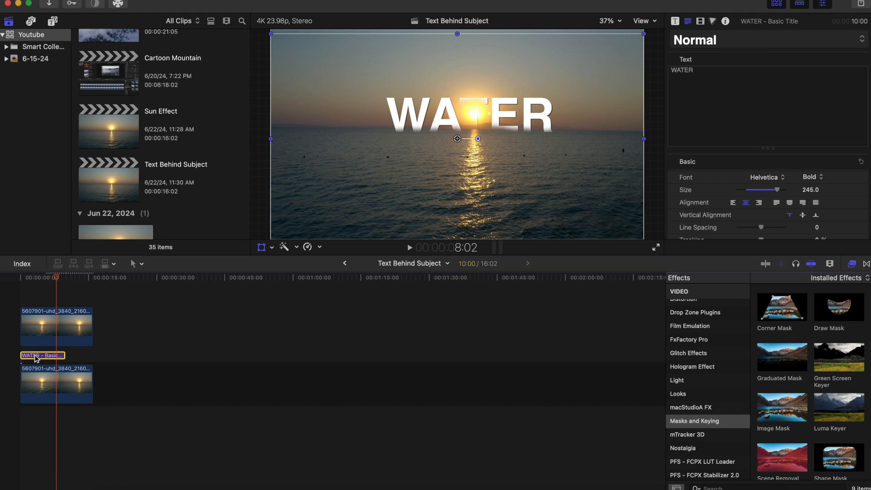
Delete the WATER title and add the BillStudios Rising Animation Text from My Titles between the two clips at the timeline's start.
key("Delete")
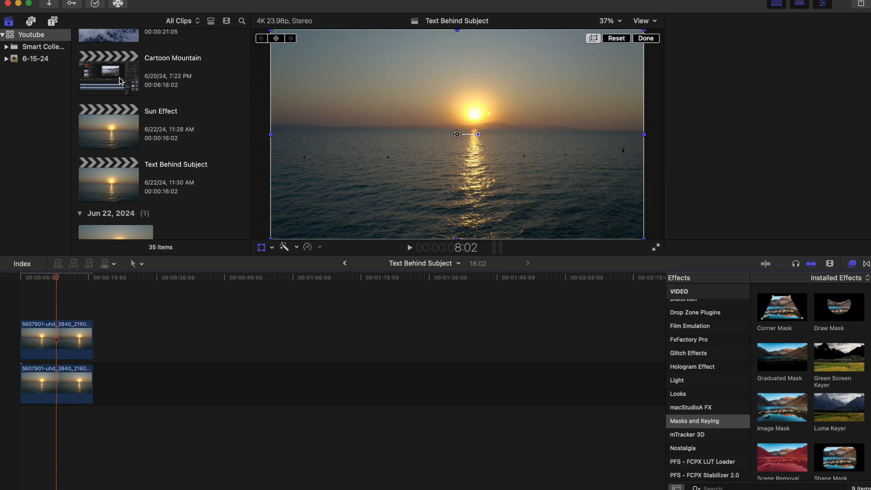
scroll(119, 81, "down", 3)
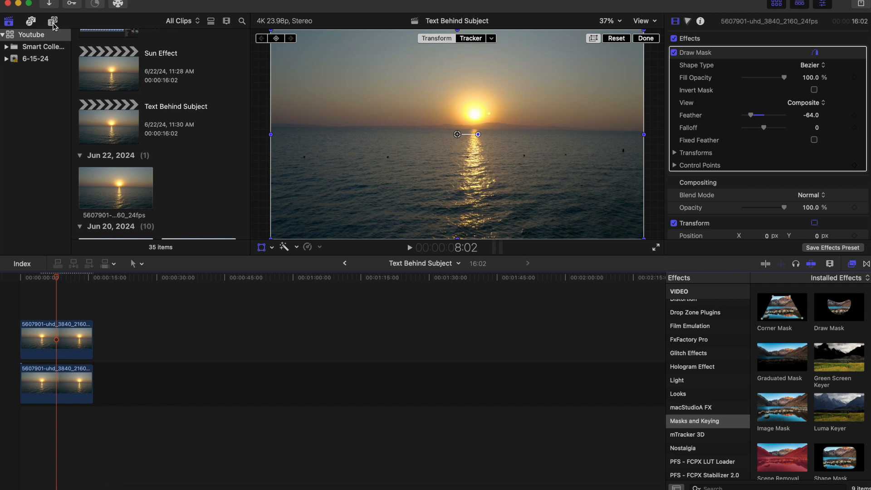
left_click(52, 22)
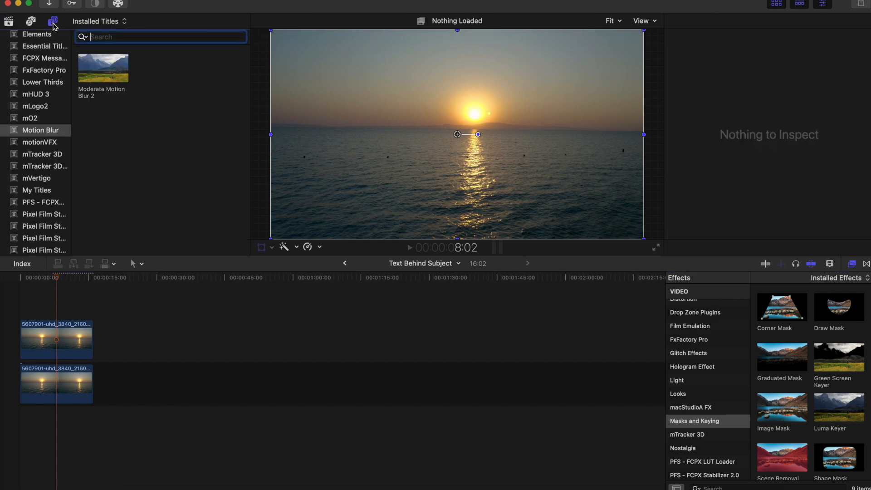
left_click(35, 192)
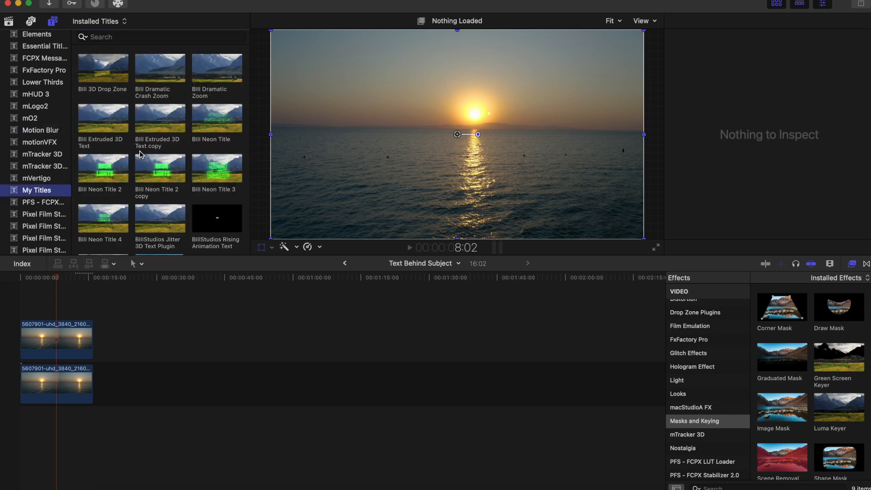
scroll(139, 154, "down", 4)
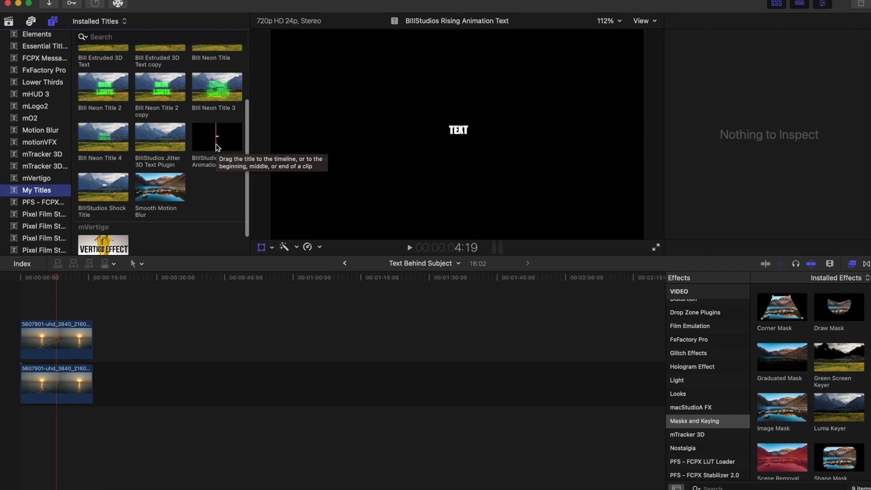
left_click_drag(219, 131, 20, 359)
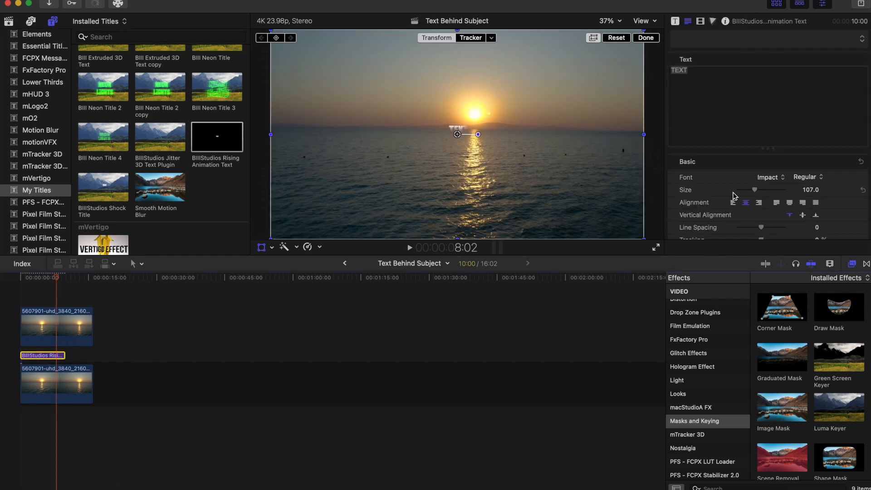
Set the rising title's text size to 288 and move it up over the sun.
scroll(733, 195, "down", 8)
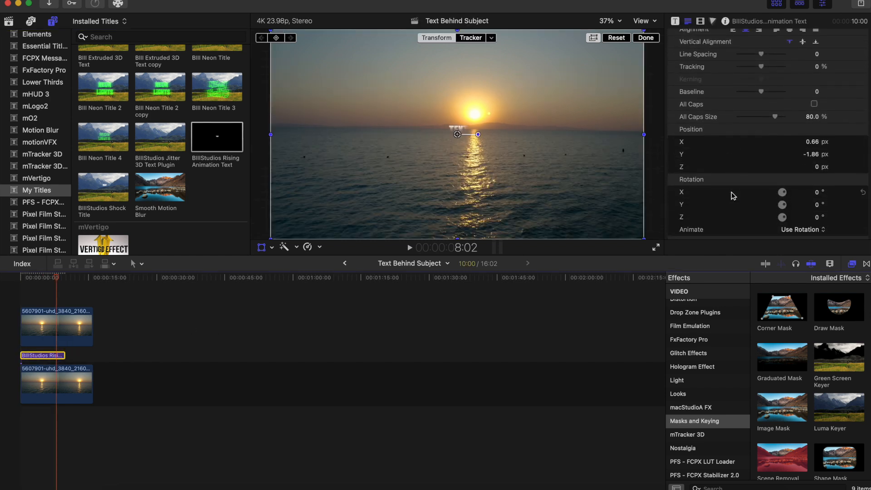
scroll(730, 195, "down", 5)
scroll(731, 195, "up", 8)
scroll(730, 195, "down", 8)
scroll(731, 195, "up", 10)
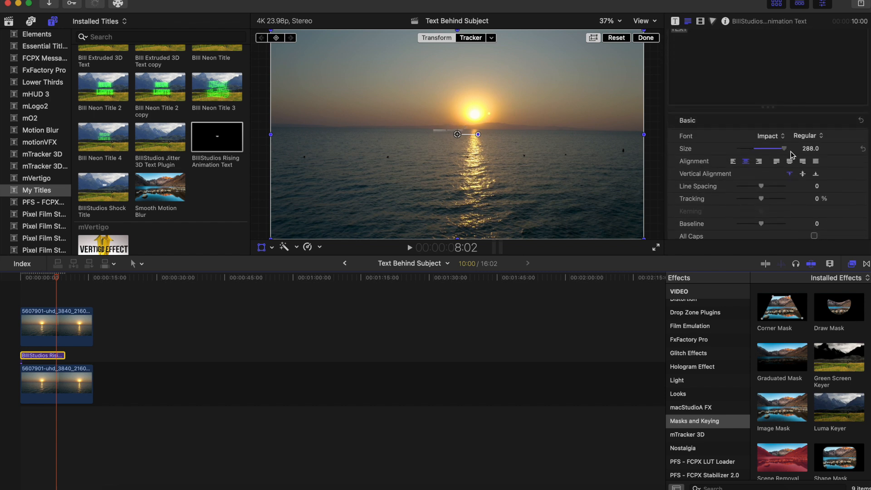
left_click_drag(388, 195, 398, 169)
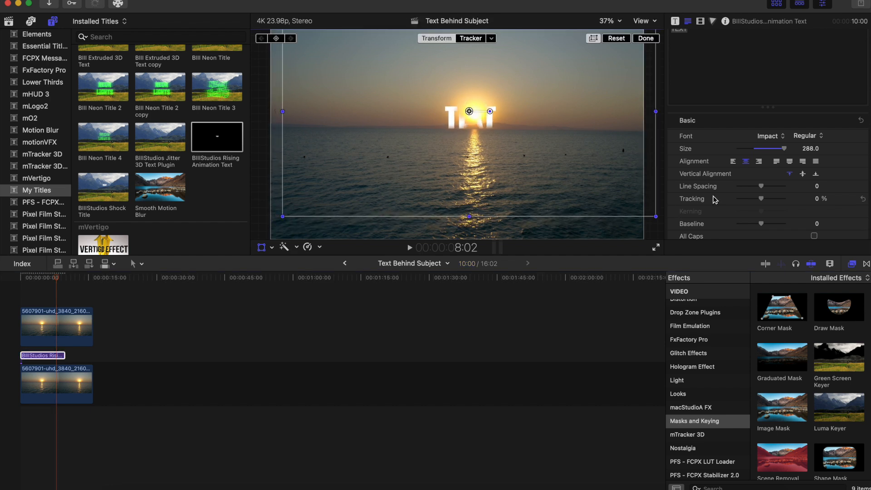
Scale the rising title's text to 227% and shift it slightly higher so it stands above the horizon.
scroll(714, 200, "down", 10)
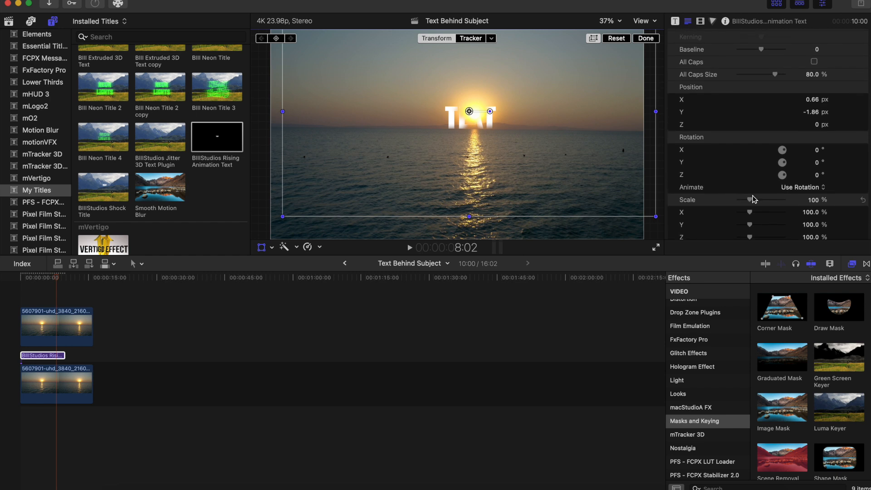
left_click_drag(753, 198, 766, 204)
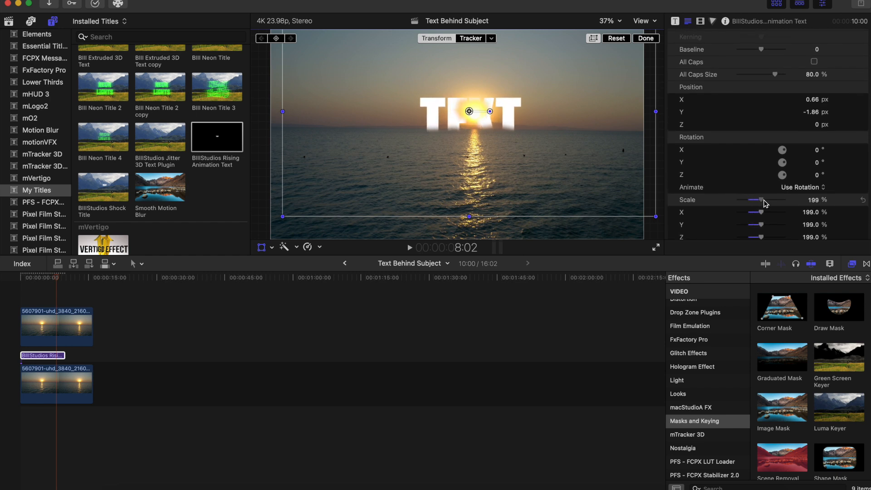
left_click_drag(517, 164, 516, 156)
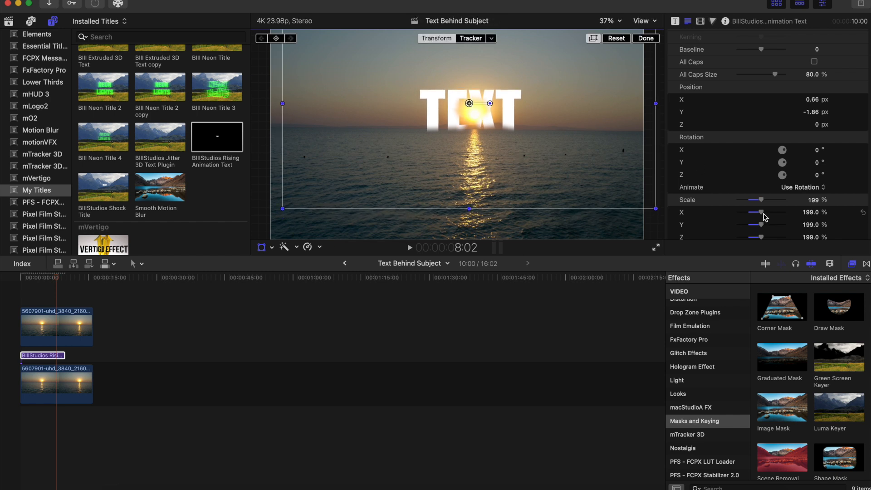
left_click_drag(761, 202, 764, 202)
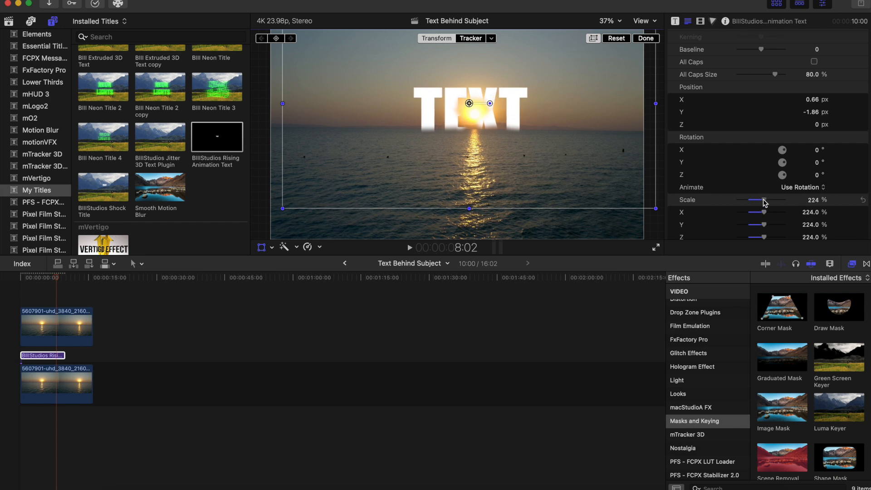
left_click_drag(456, 163, 455, 160)
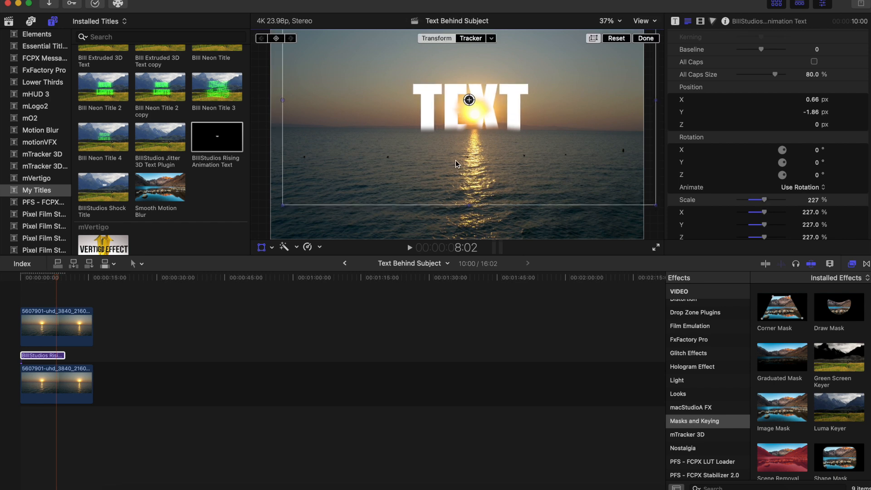
Check the rising title's text settings and play its animation from the start of the timeline.
scroll(724, 153, "up", 2)
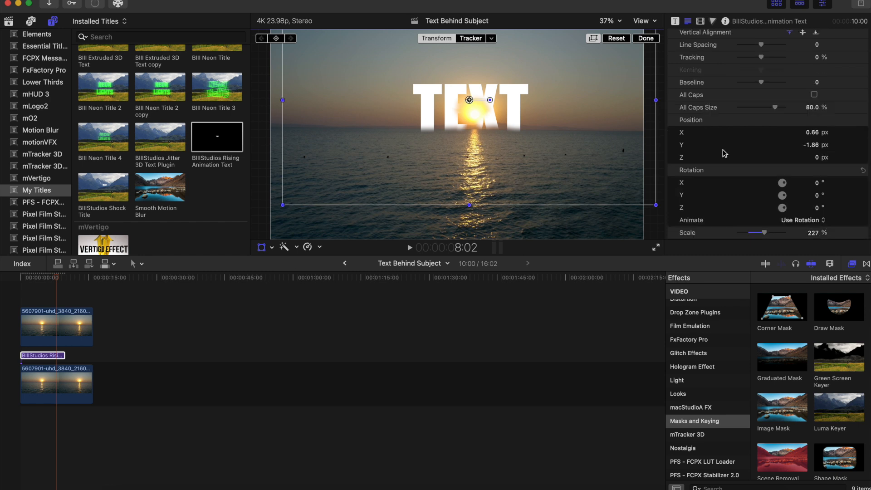
scroll(723, 153, "up", 8)
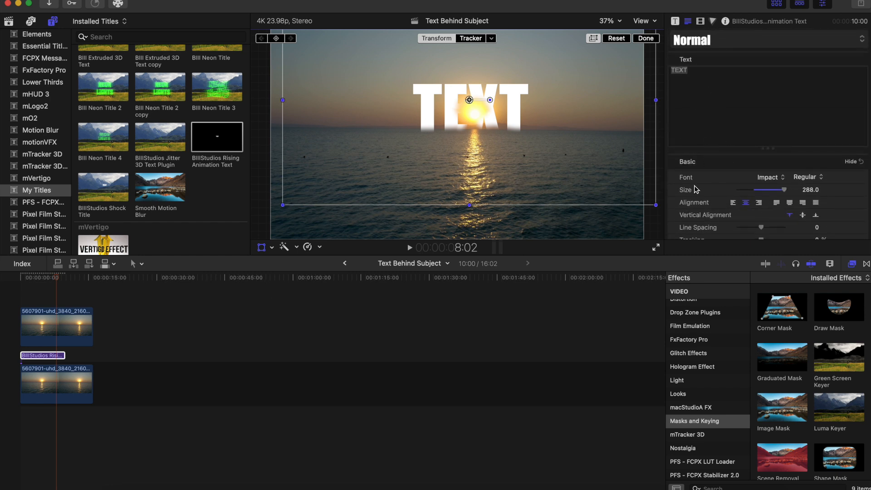
scroll(704, 216, "down", 7)
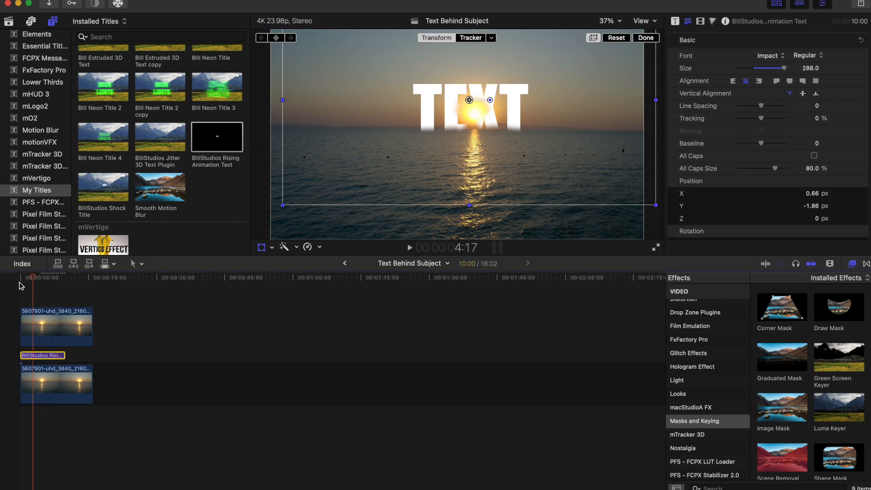
left_click_drag(55, 280, 1, 282)
key("space")
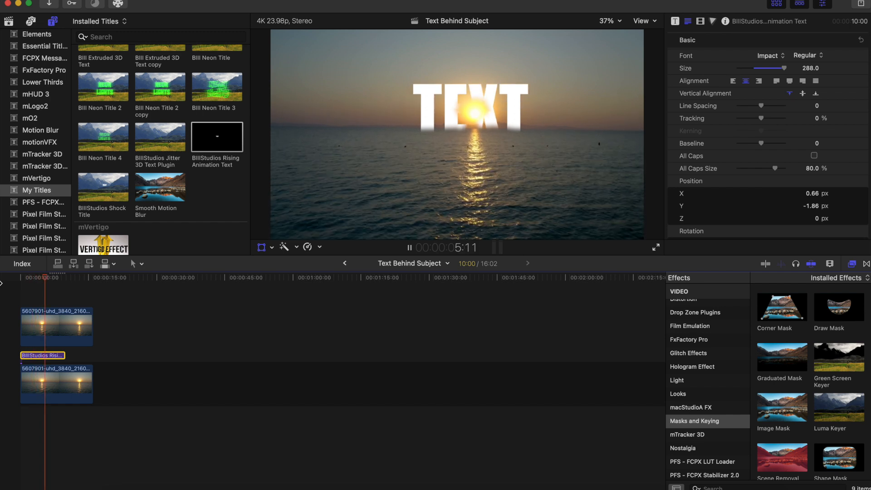
left_click(21, 286)
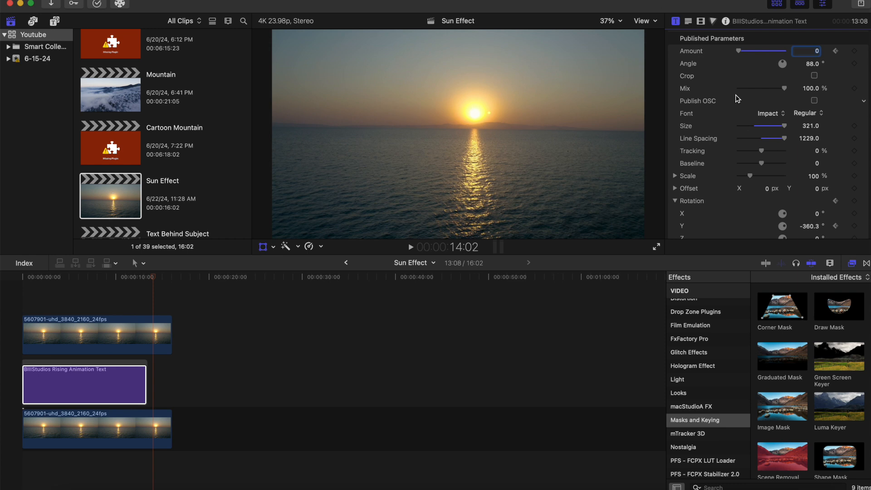
Examine the rising title's published parameters, from rotation and style down to scale and sequencing, including the available Speed options.
scroll(737, 99, "down", 10)
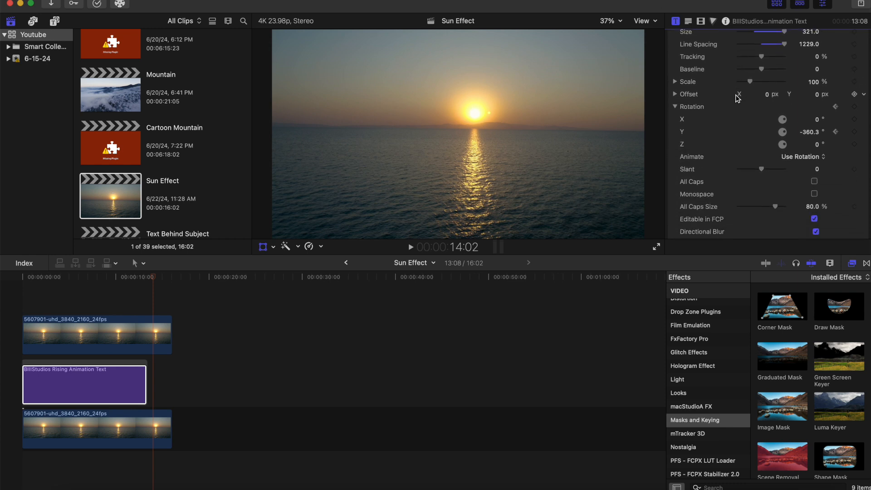
scroll(737, 99, "down", 3)
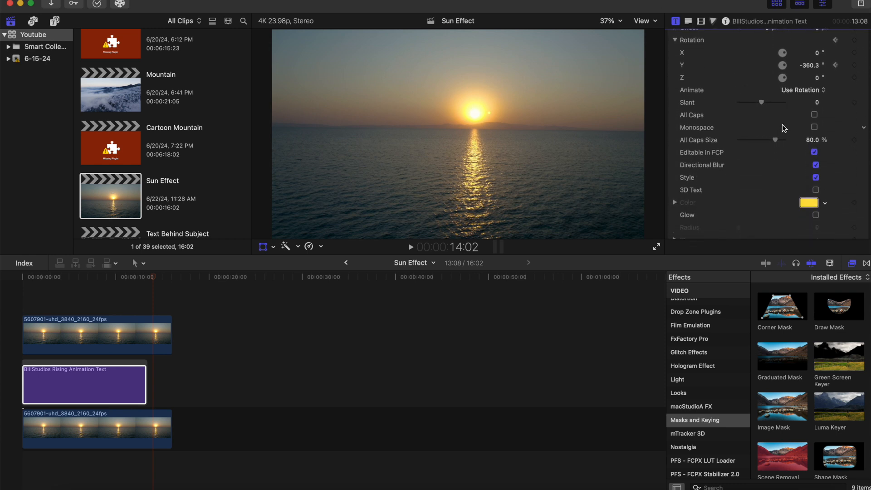
scroll(784, 129, "down", 7)
scroll(784, 128, "down", 7)
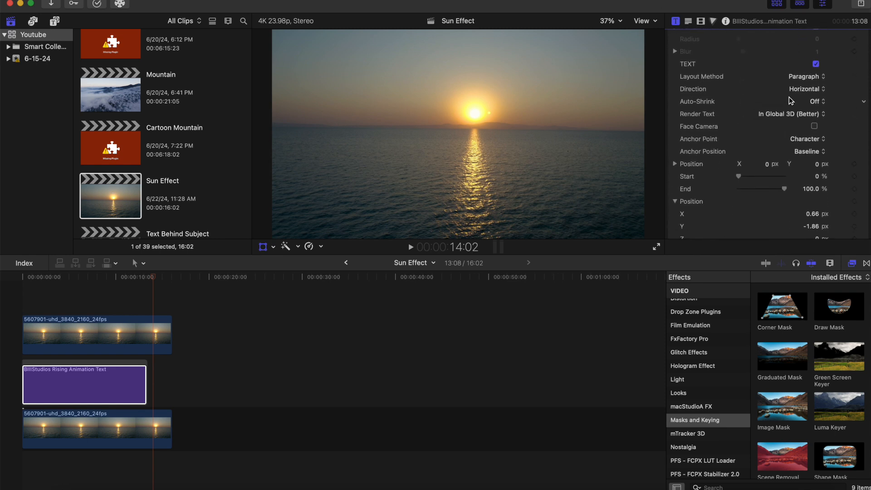
scroll(796, 130, "down", 12)
scroll(798, 127, "down", 1)
scroll(792, 161, "down", 8)
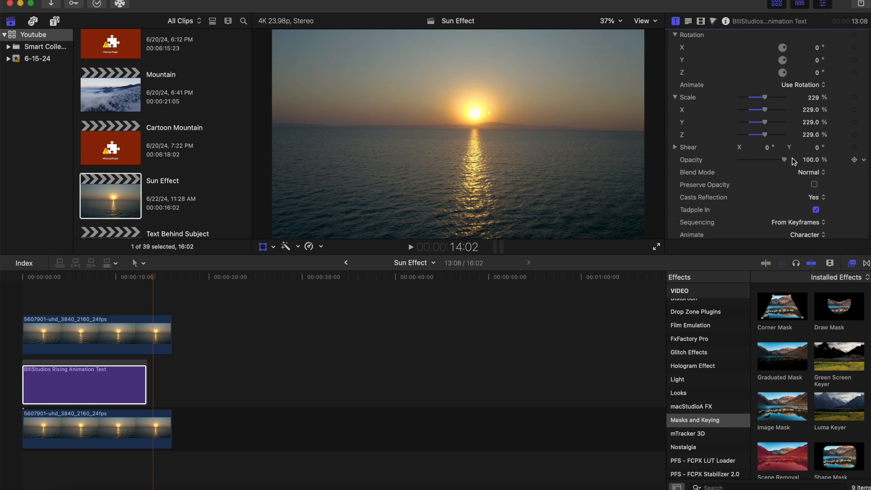
scroll(801, 131, "down", 5)
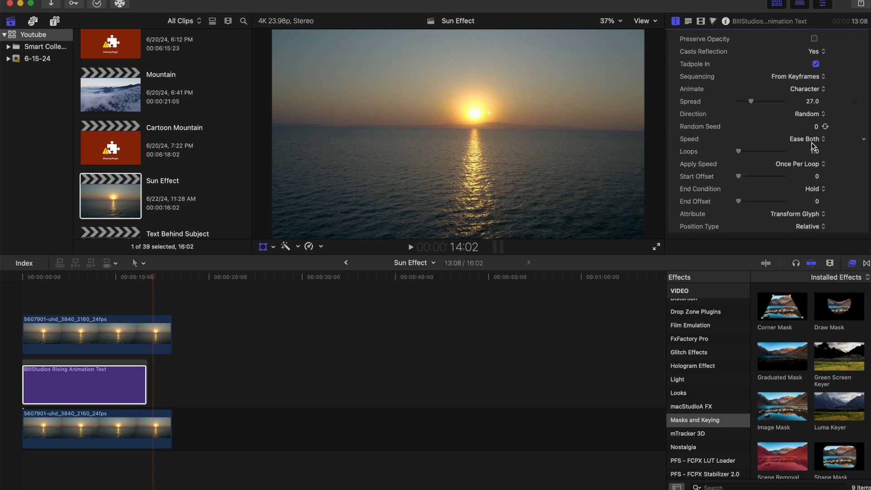
left_click(815, 140)
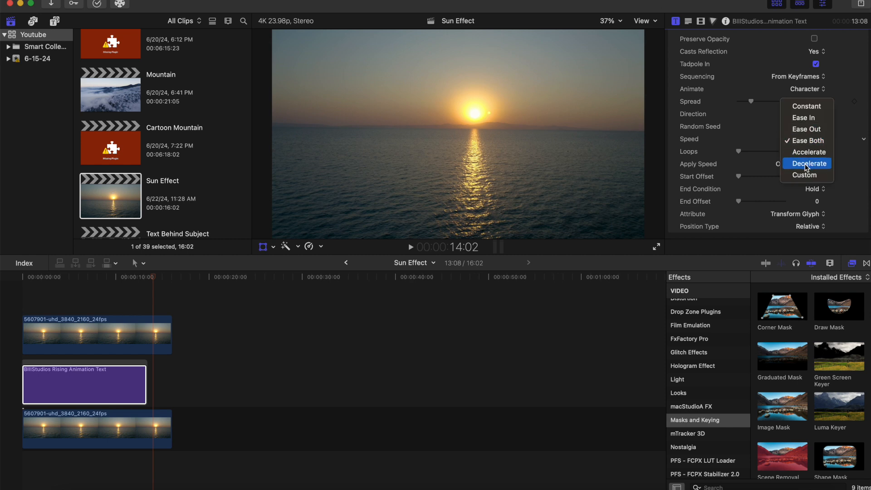
left_click(769, 139)
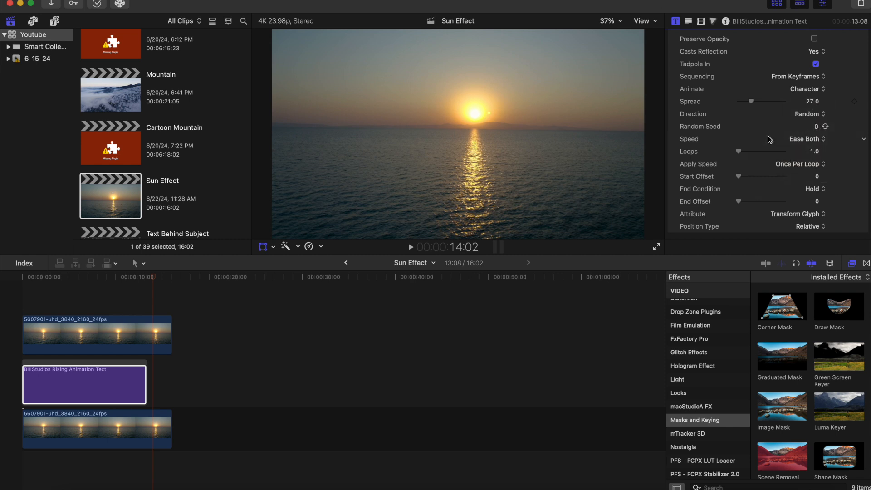
scroll(769, 140, "up", 3)
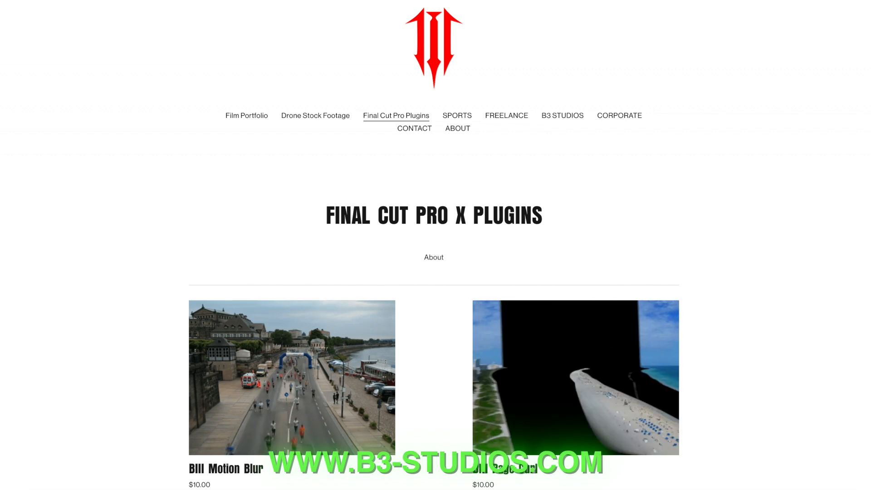
Browse the Final Cut Pro X plugins offered on the B3 Studios website.
scroll(434, 245, "down", 3)
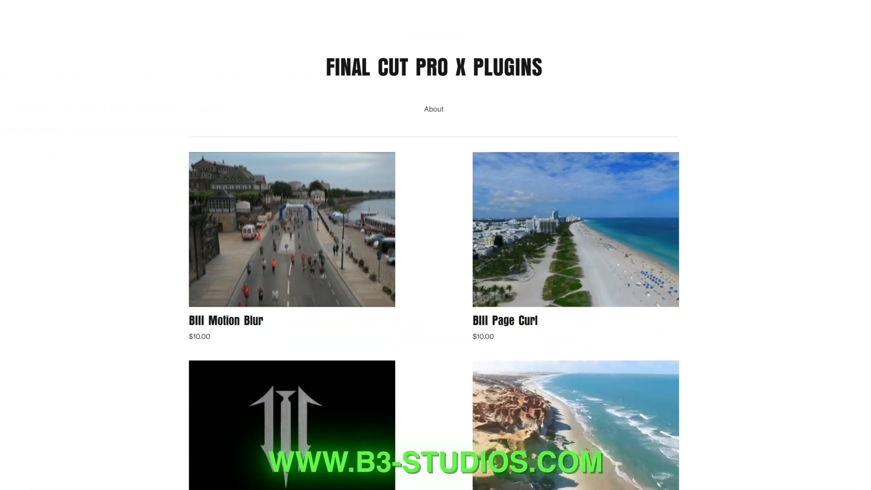
scroll(433, 245, "down", 2)
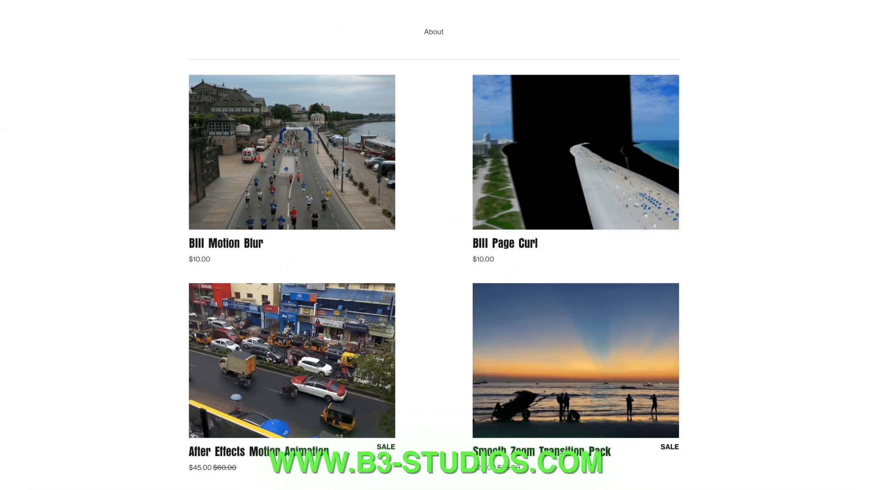